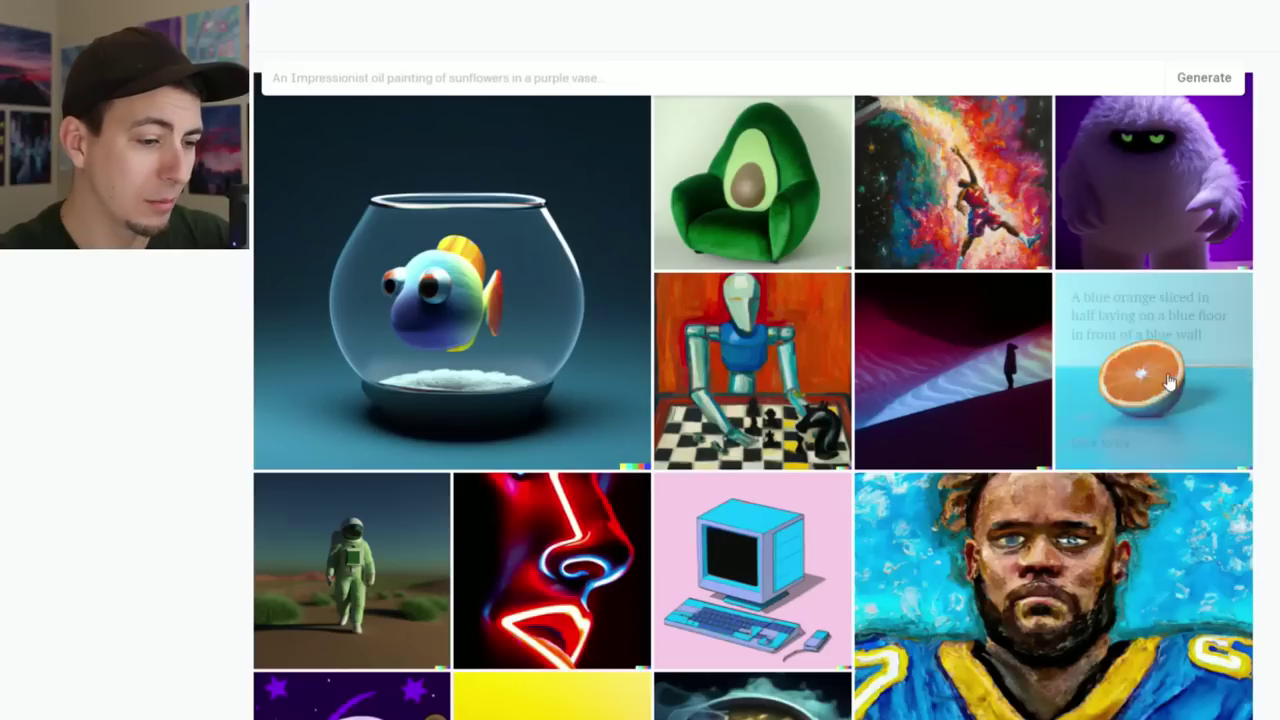
scroll(1150, 400, down, 3)
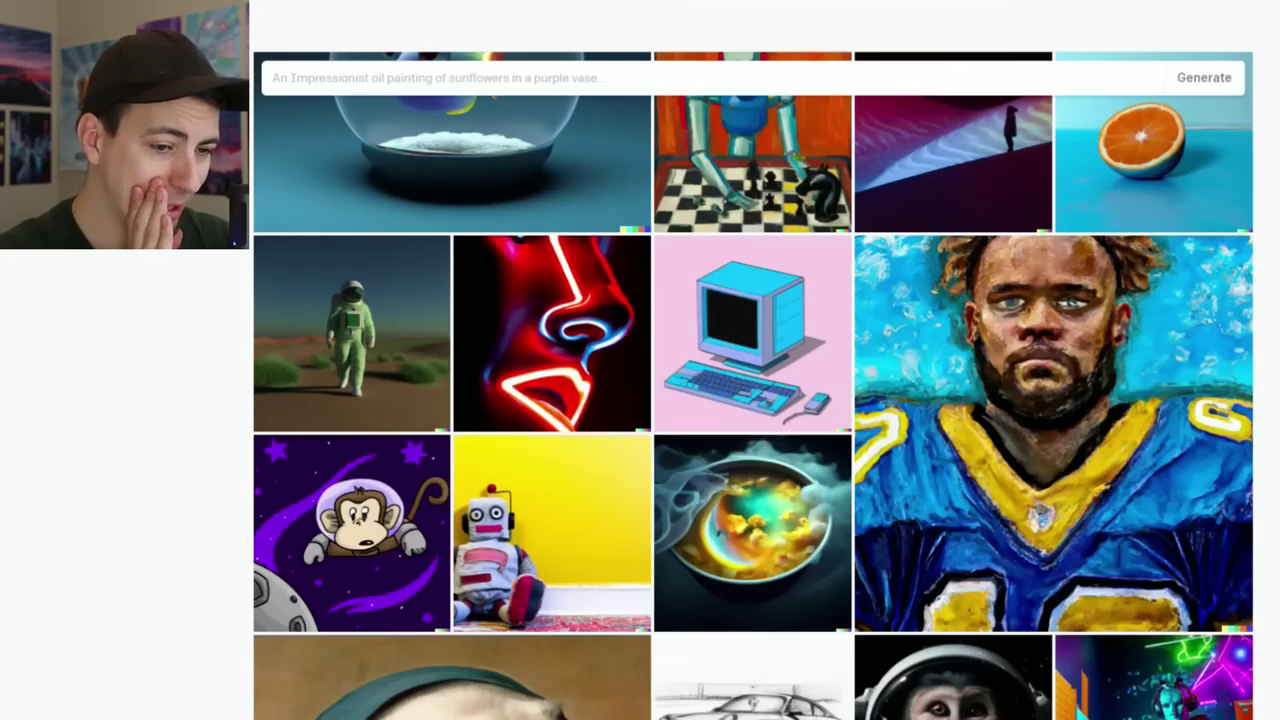
scroll(1168, 381, up, 3)
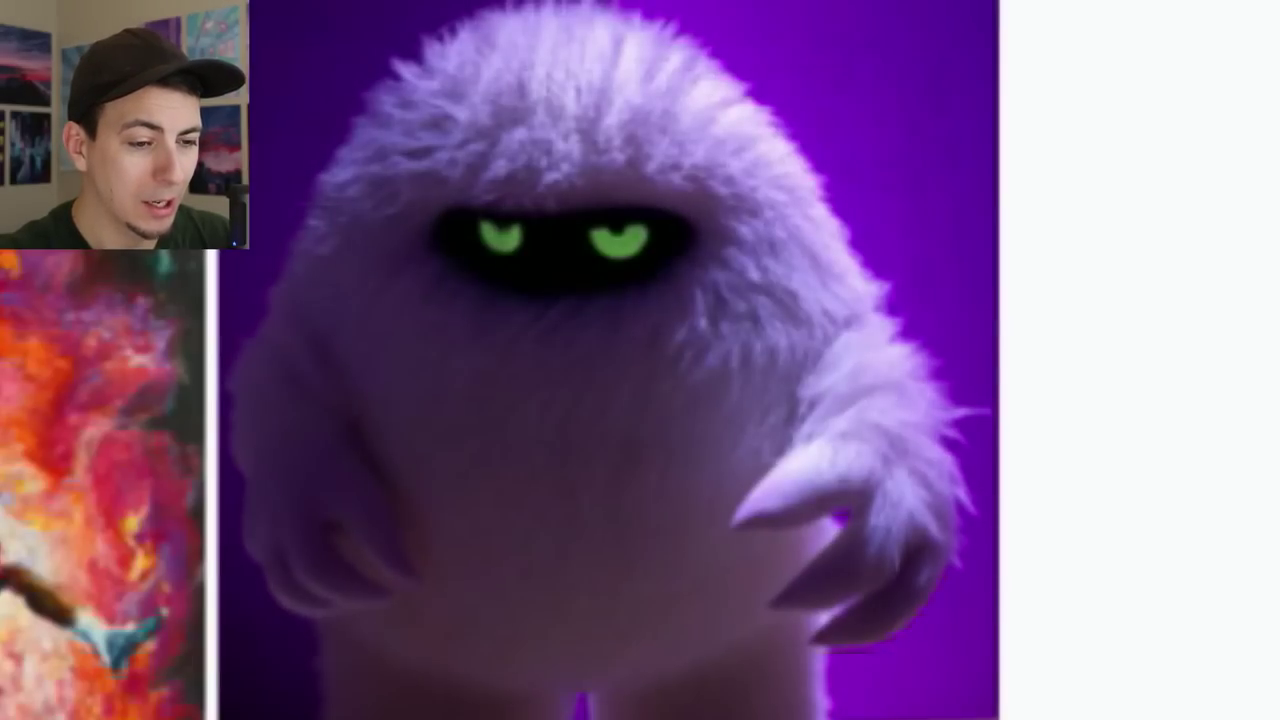
scroll(657, 680, down, 6)
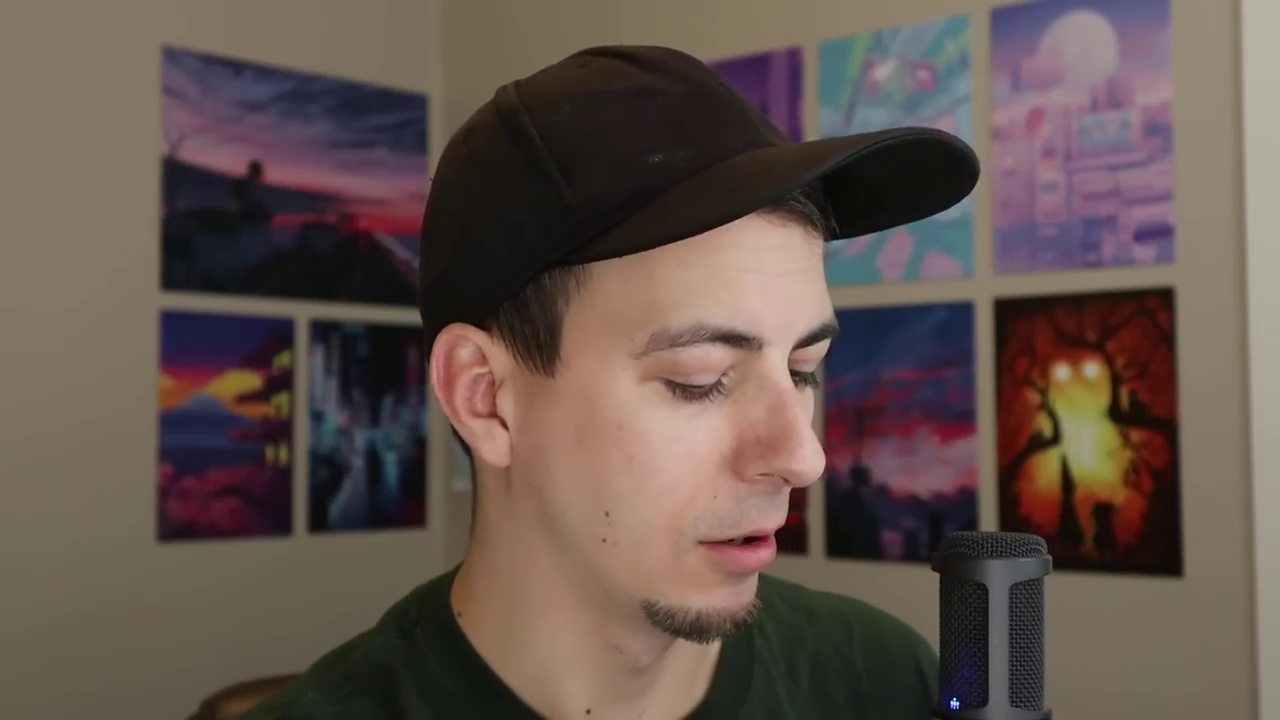
Start typing the 'crazy youtube thumbnail' prompt into the description box.
text(c)
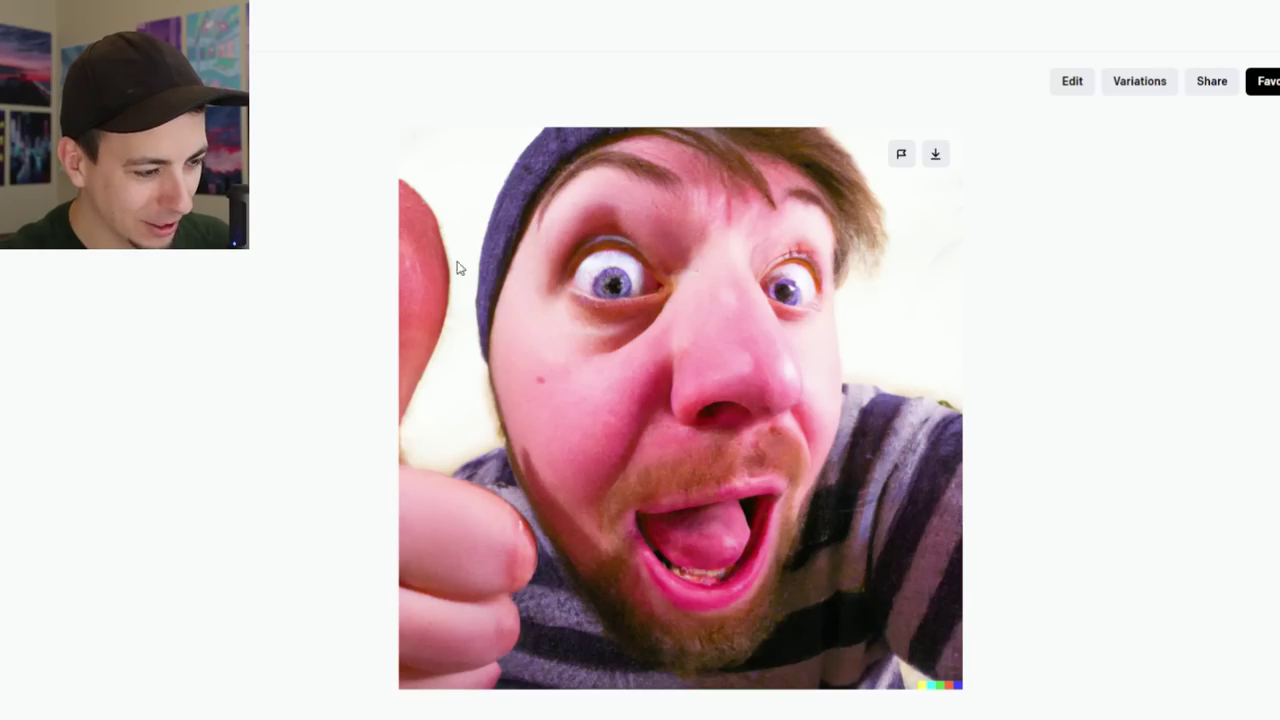
Go back to the previous generated image in the detail view.
click(36, 413)
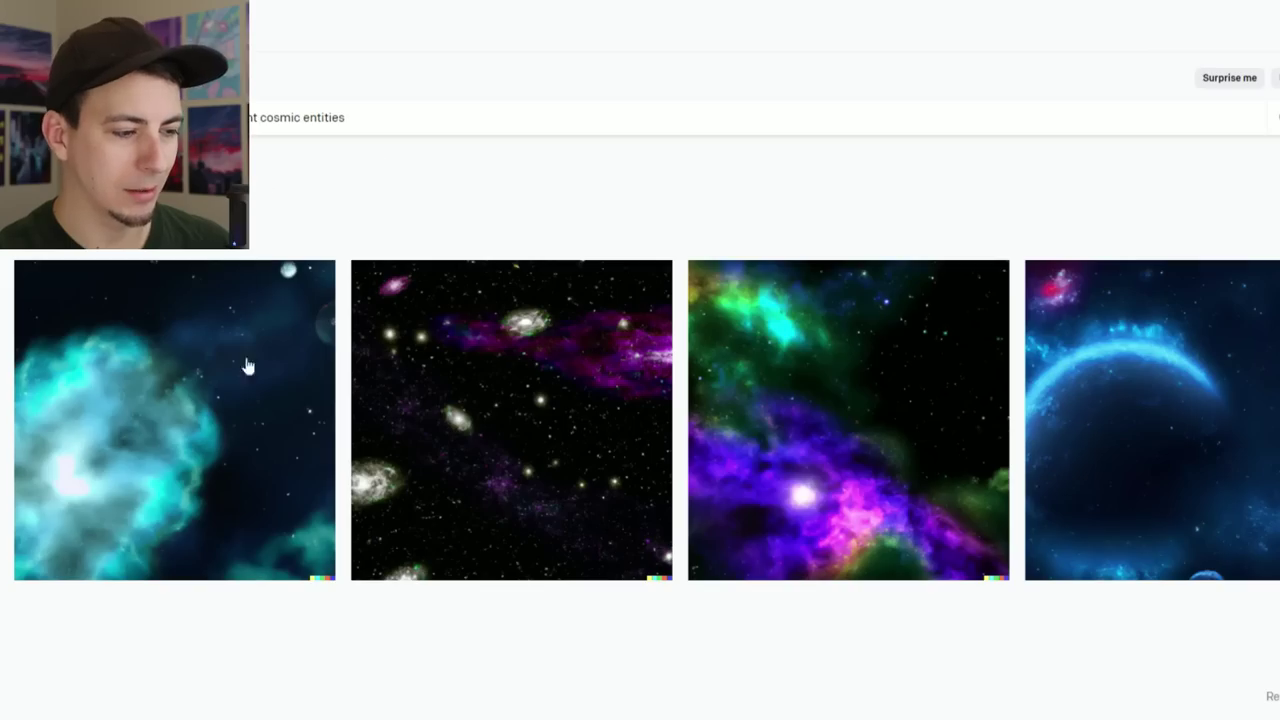
Open the first cosmic image, step through the next two, and return to the grid.
click(246, 366)
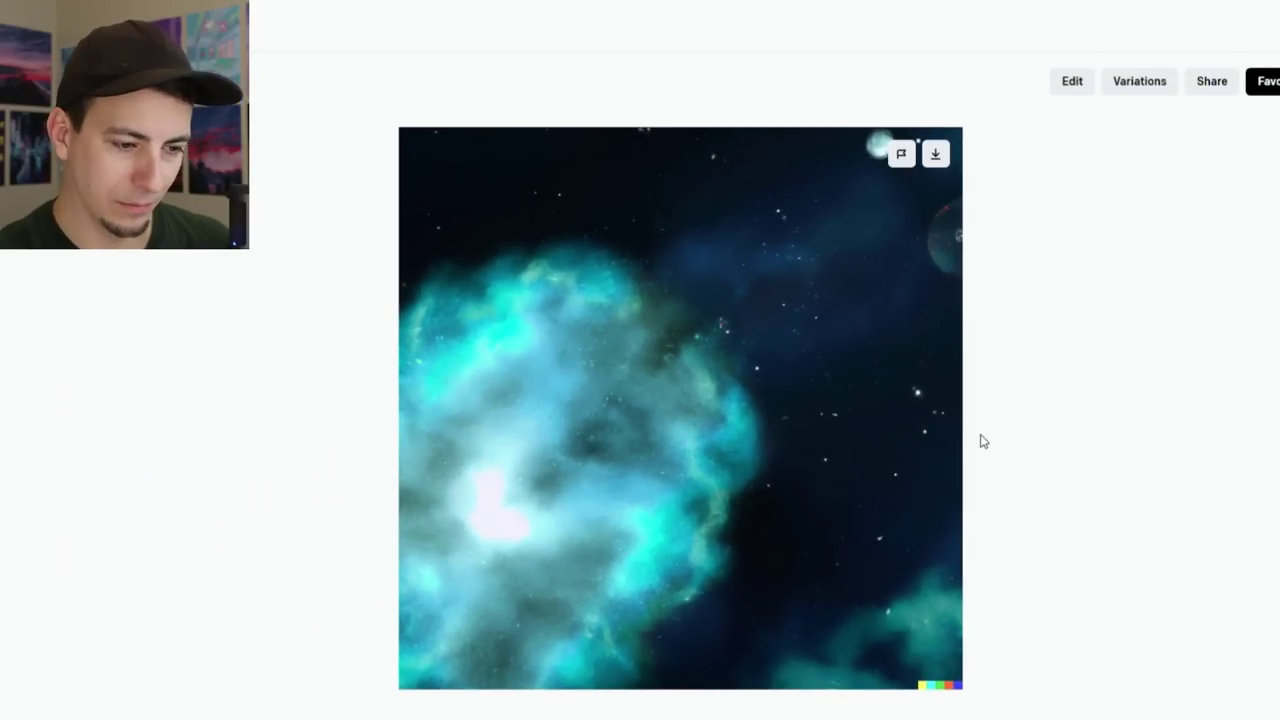
key(Right)
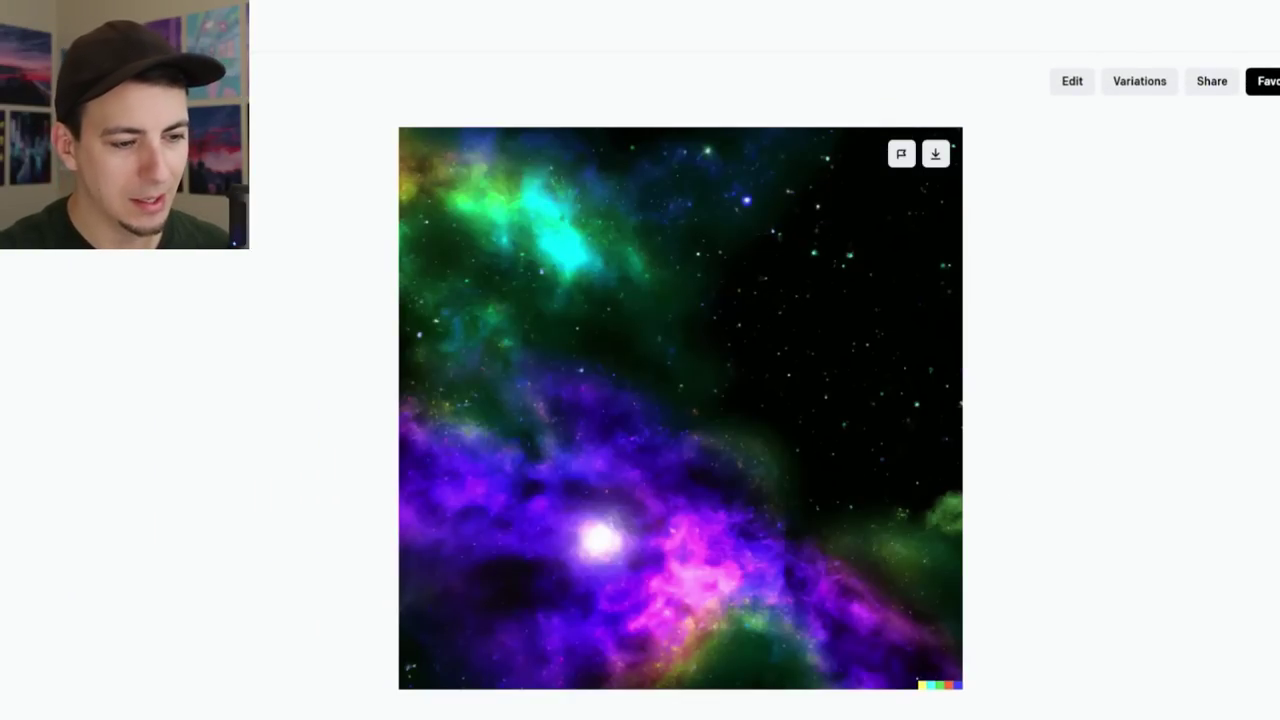
key(Right)
key(Escape)
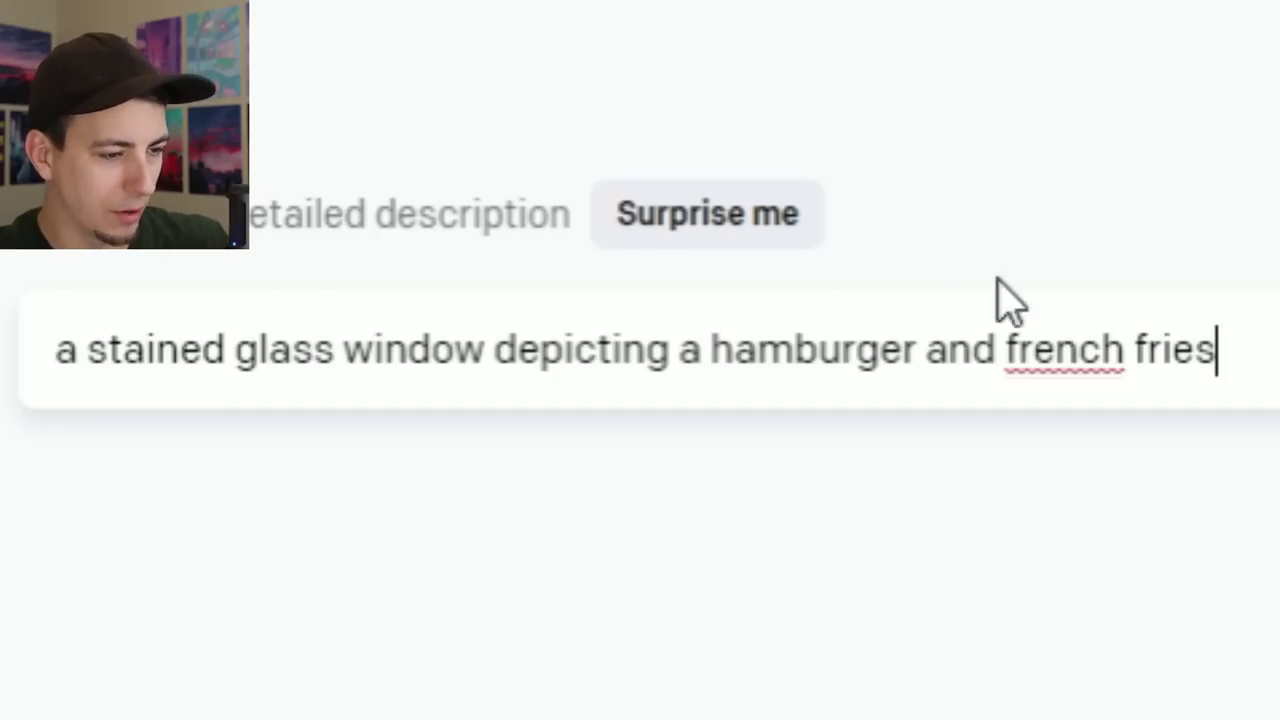
Generate and browse a random flying-car city prompt, then begin the 'a dark pen…' prompt.
click(760, 215)
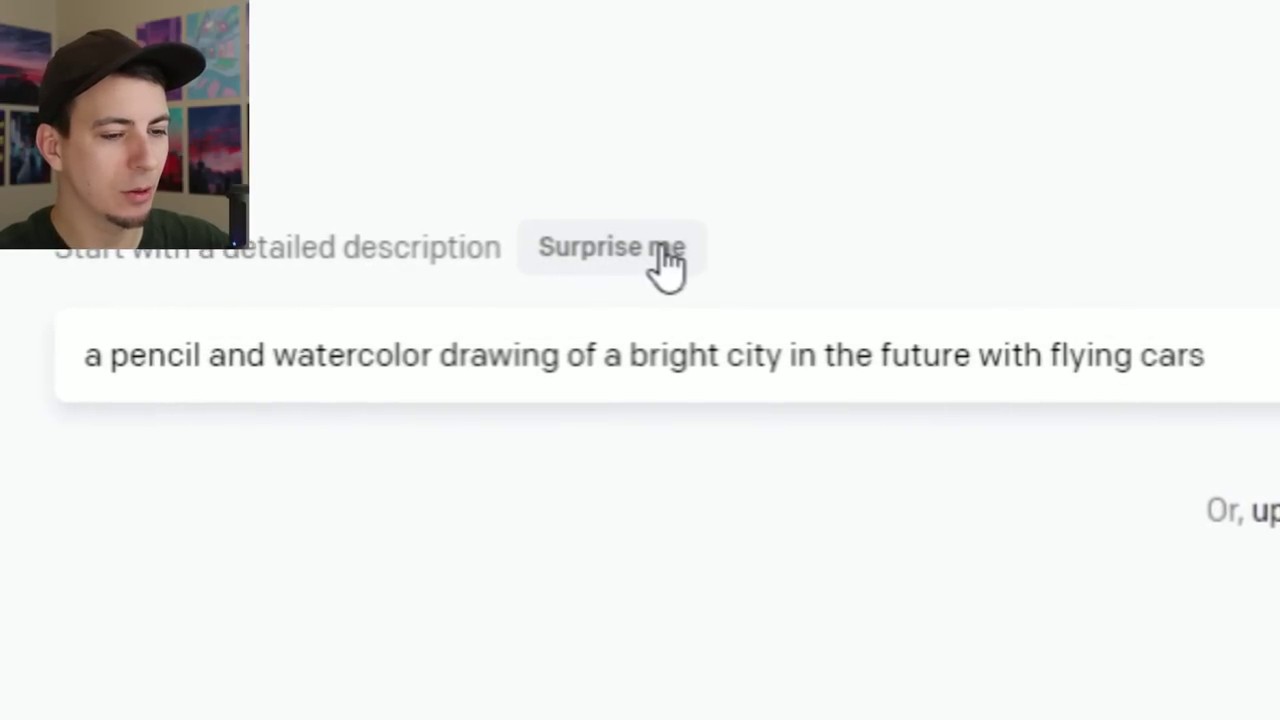
key(Return)
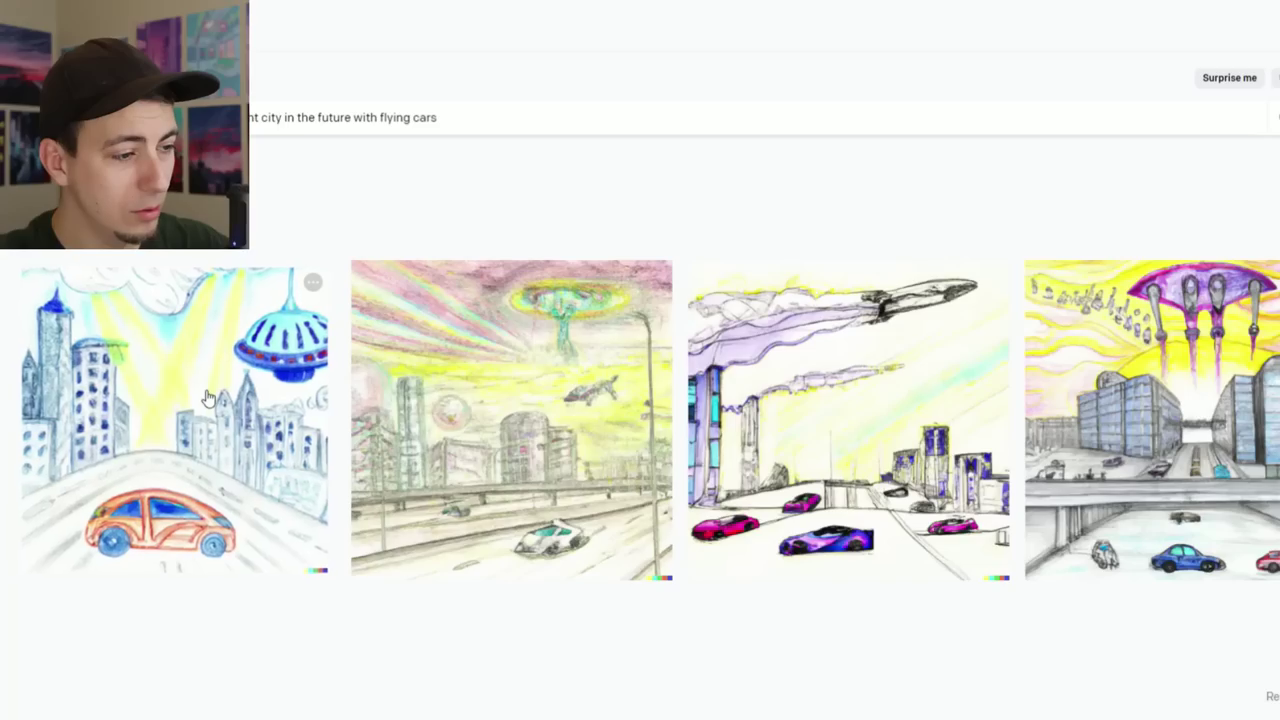
click(207, 398)
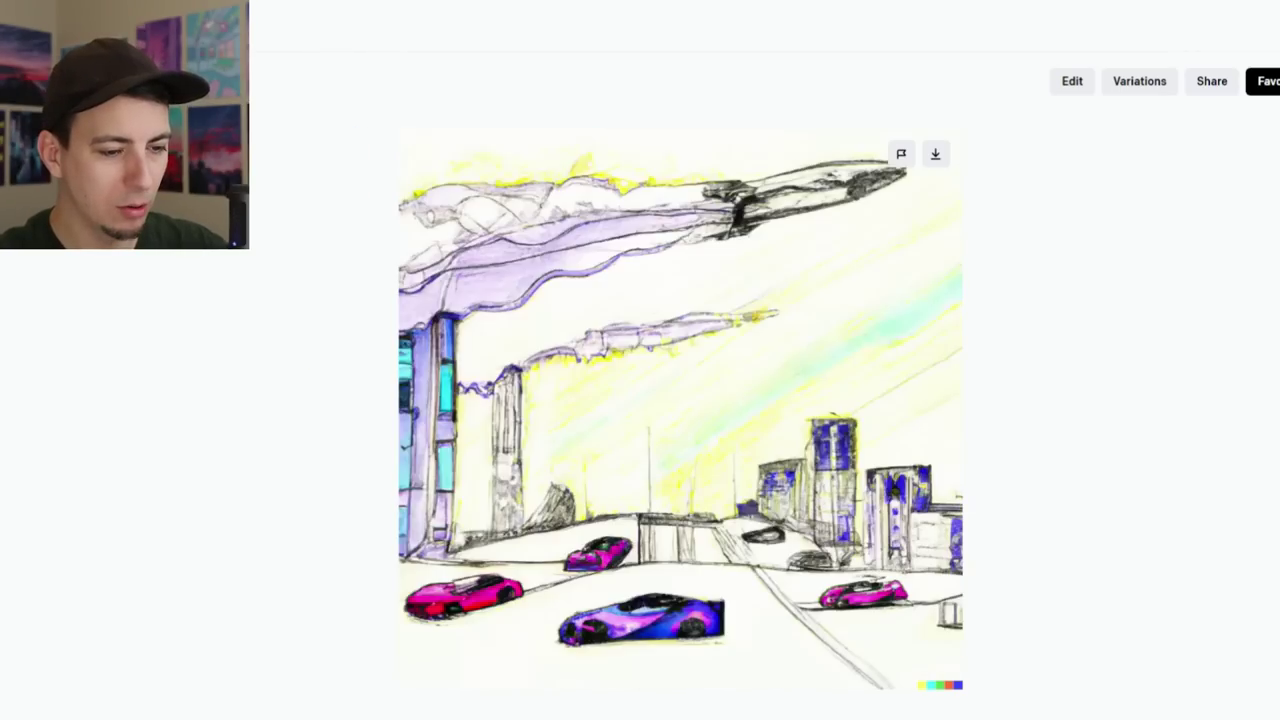
key(Right)
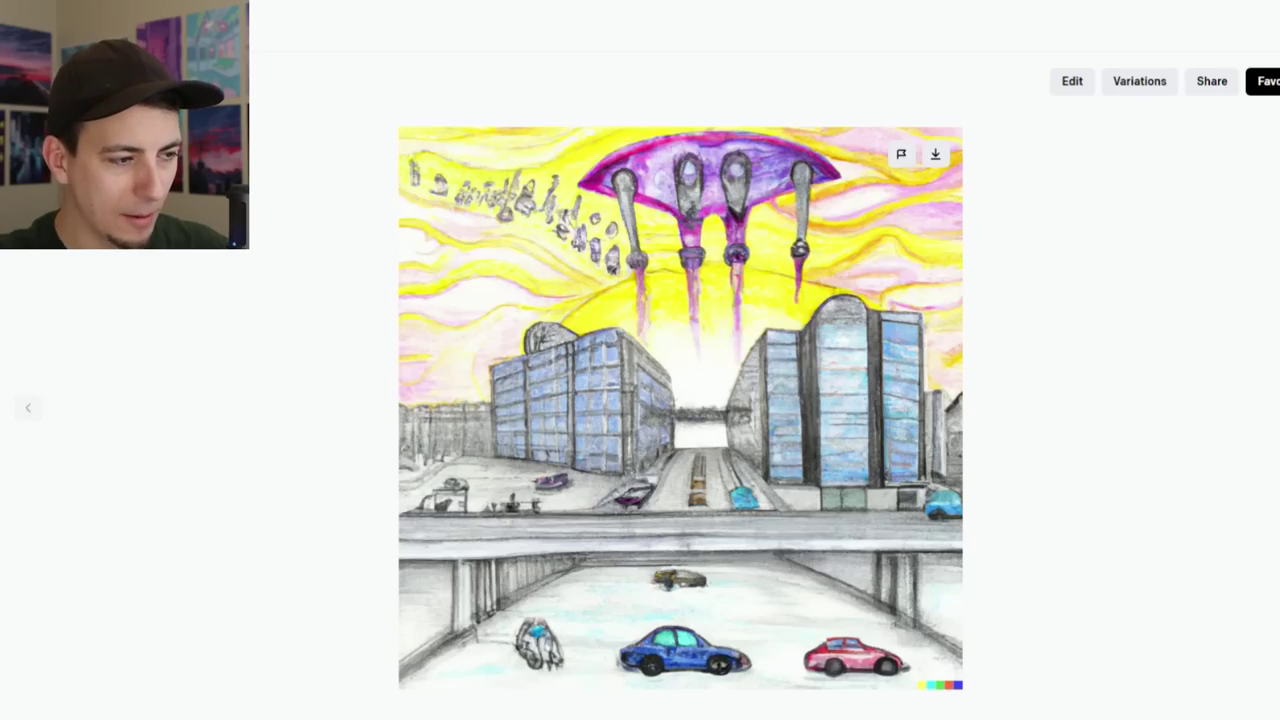
text(a dark pen)
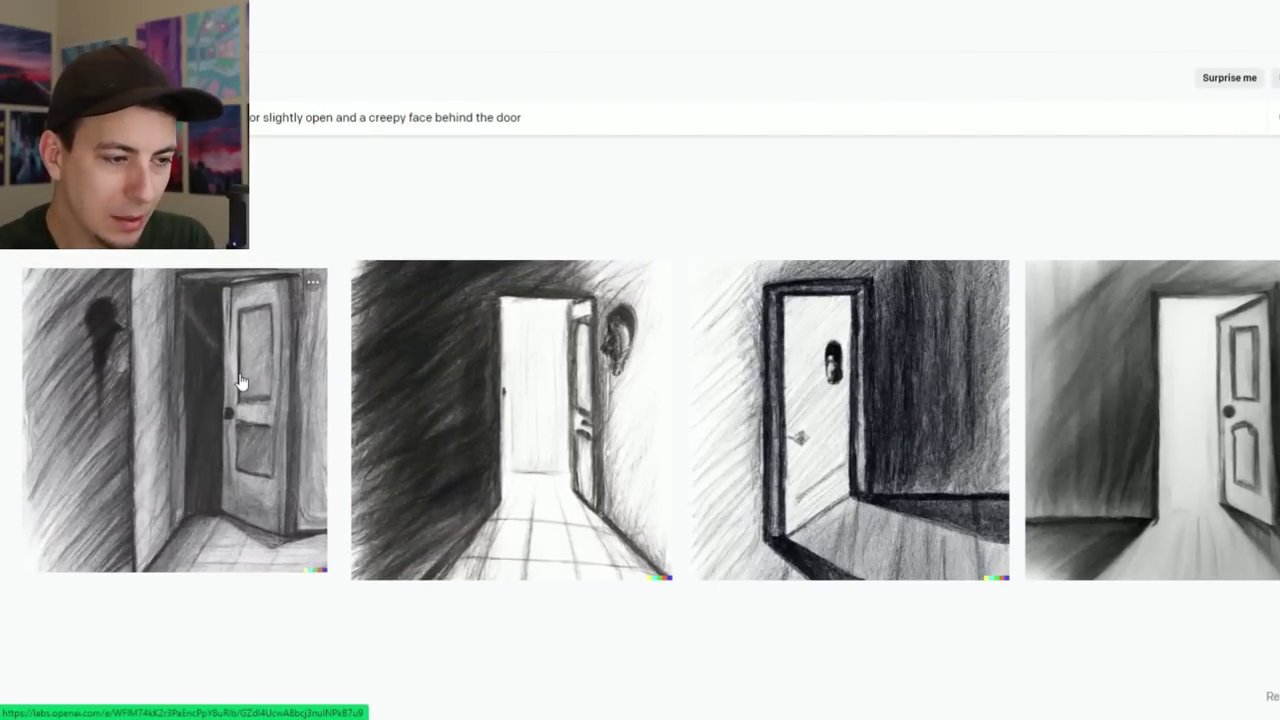
Enlarge the first pencil drawing of the half-open door with a creepy face.
click(240, 381)
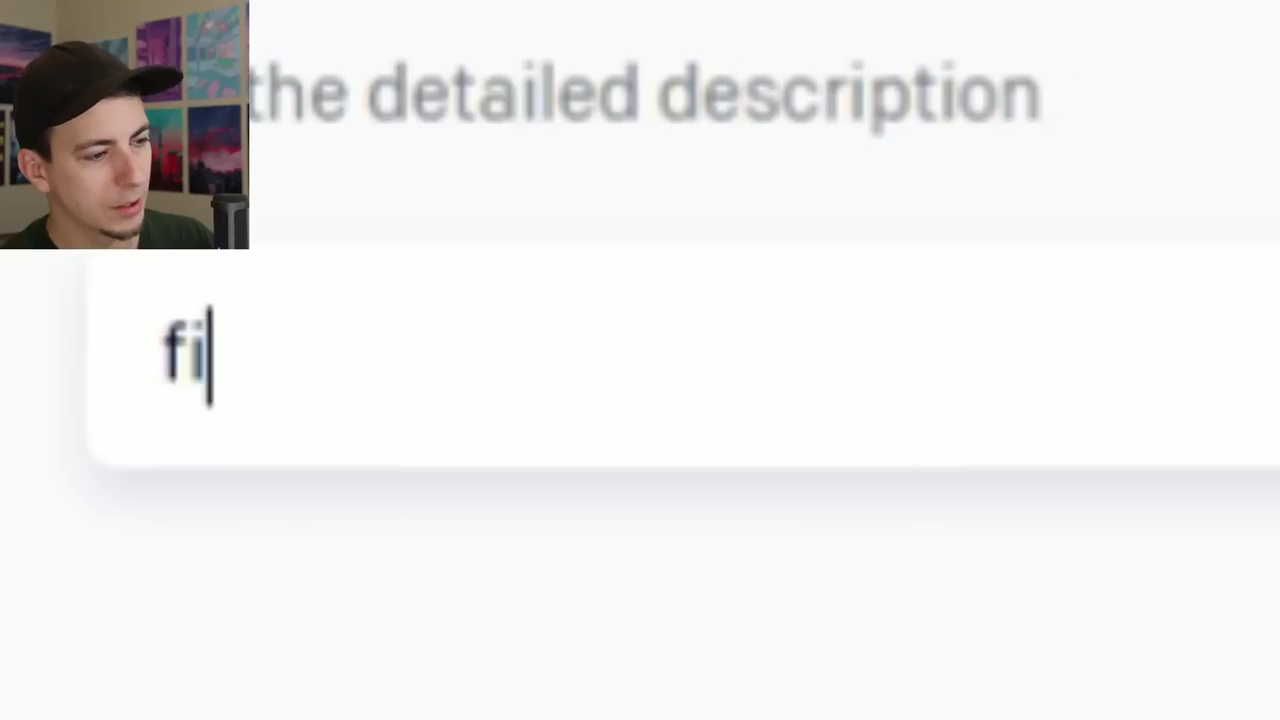
Enter the prompt 'first day of training at the kitty factory', fixing the doubled y.
text(rst day of trai)
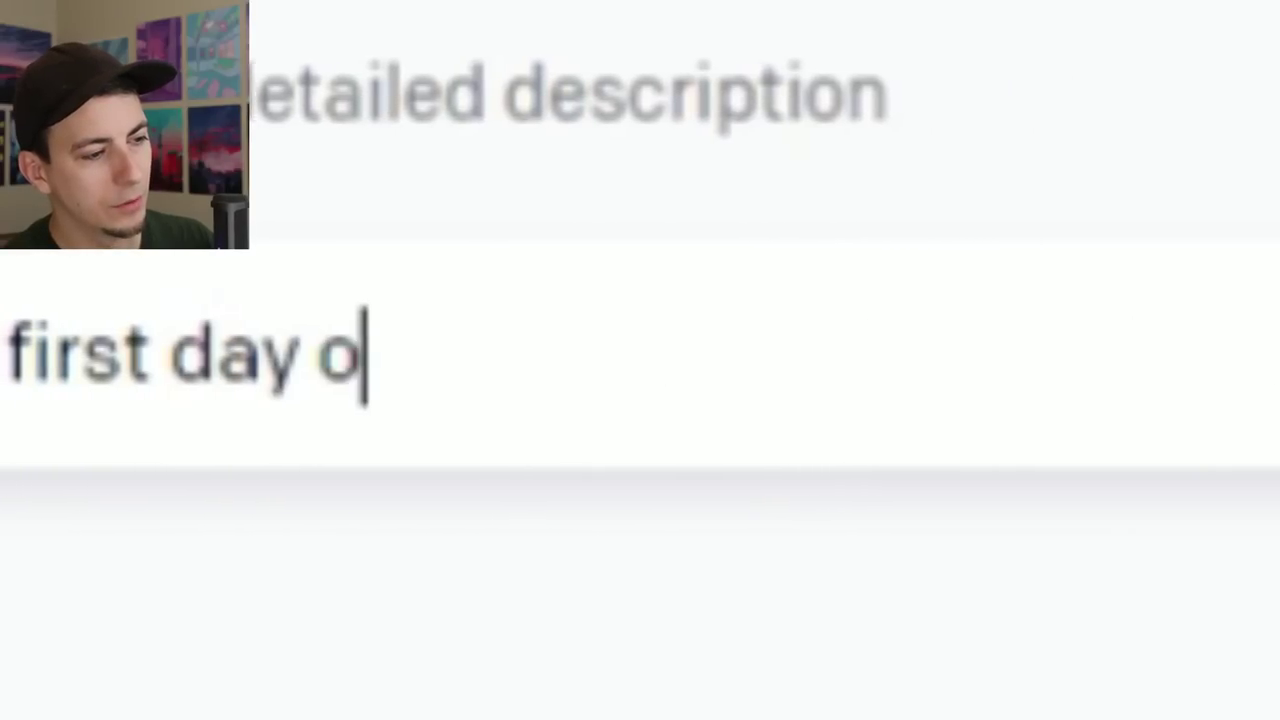
text(ning at the kit)
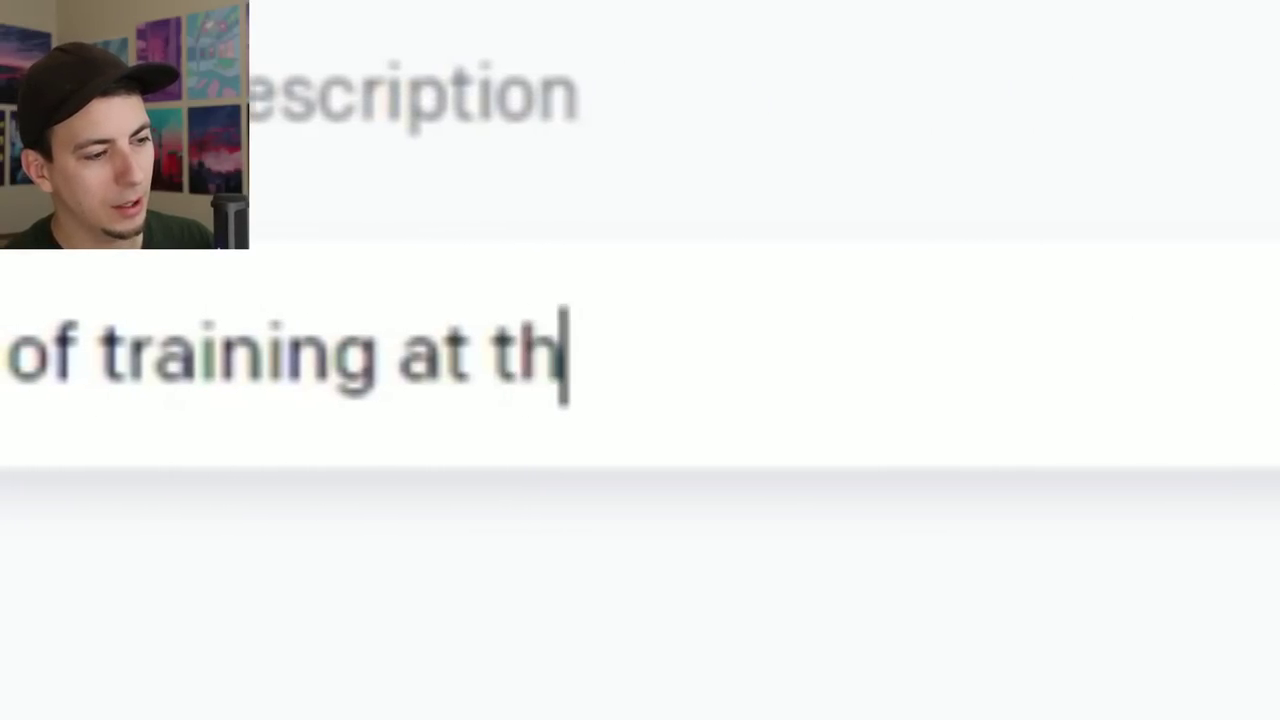
text(tyy)
key(BackSpace)
text(factory)
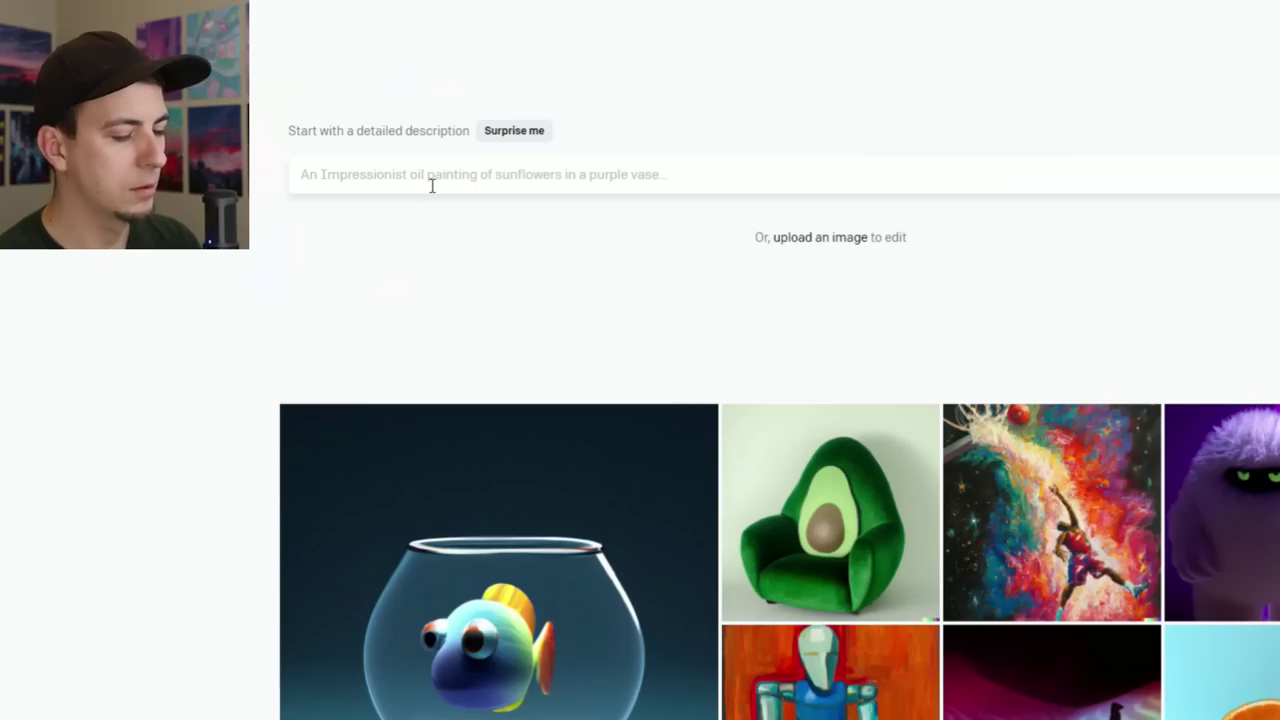
Type the prompt beginning 'the coolest person who e…' into the description box.
text(the cool)
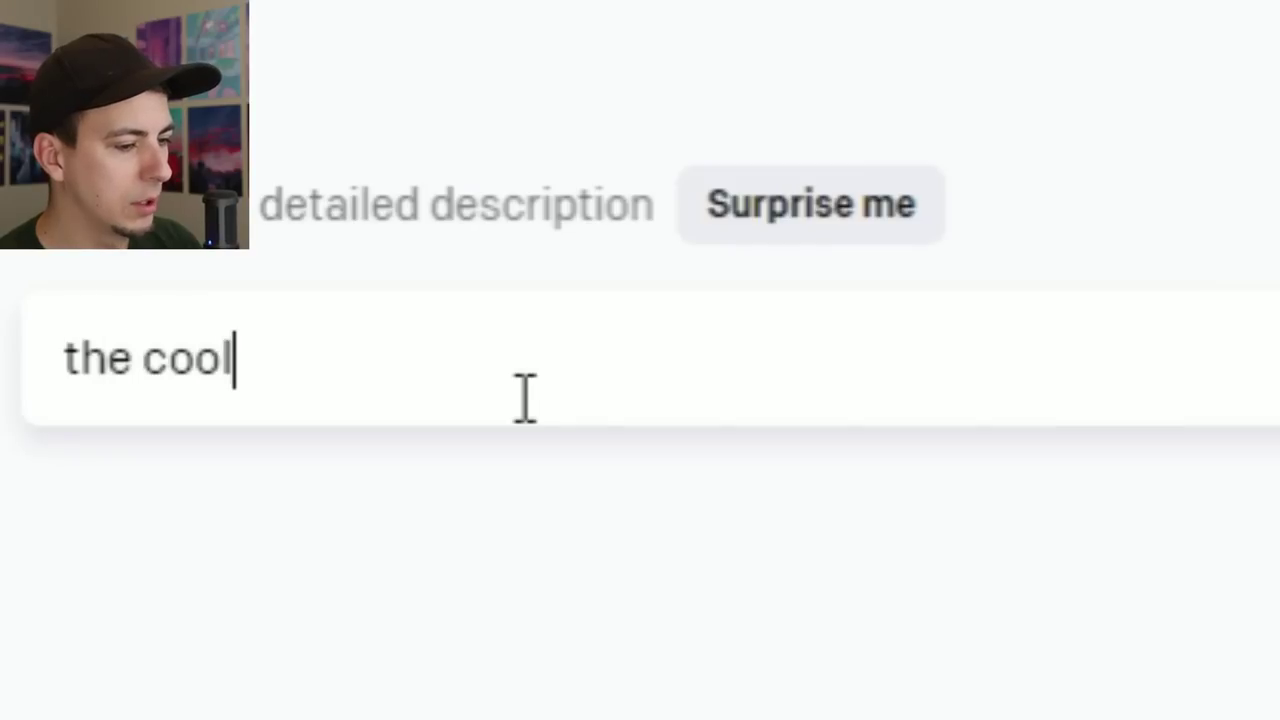
text(est person who e)
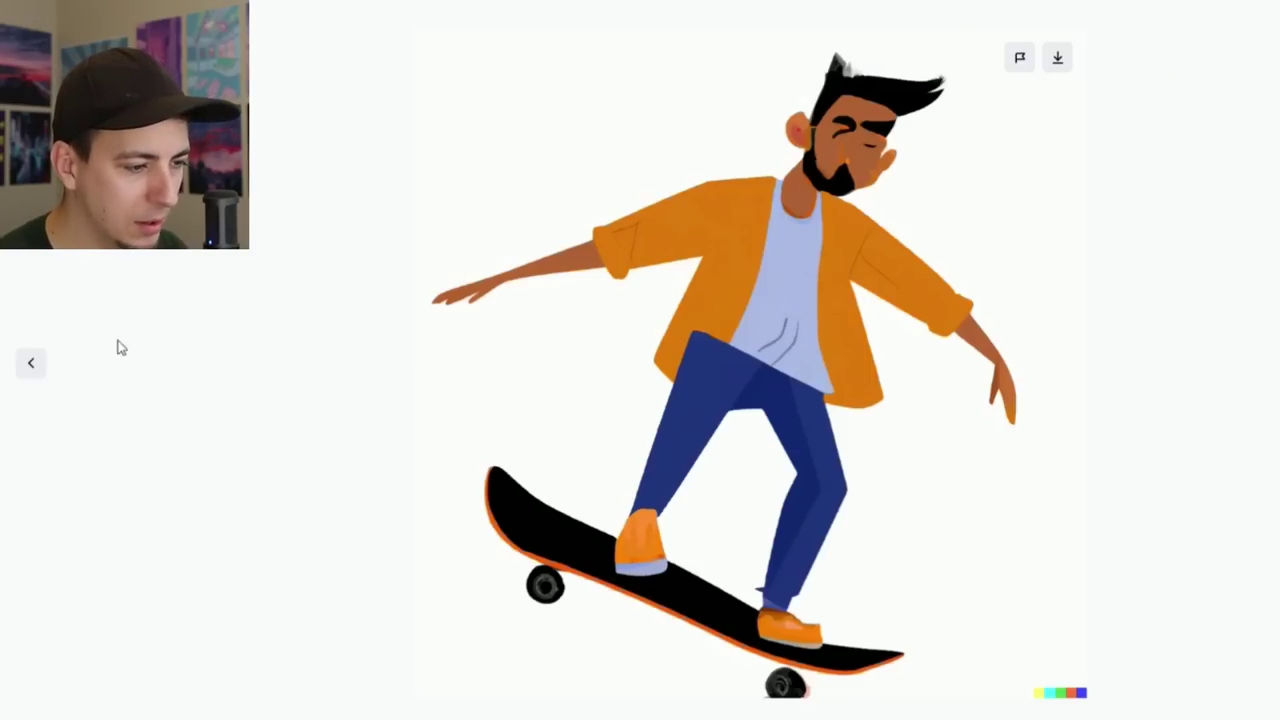
Step back to the previous skateboarder image.
click(42, 360)
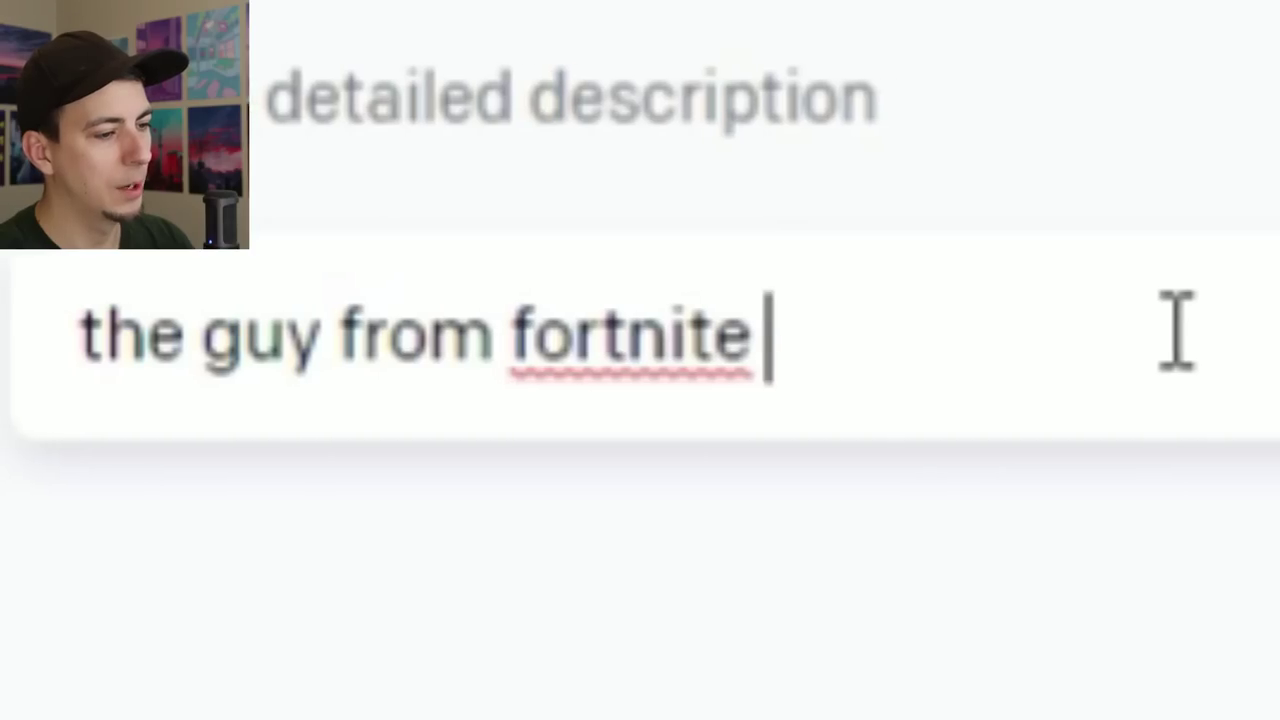
Type the prompt 'the lamp man fights a horde of moth' for four images.
text(stole the)
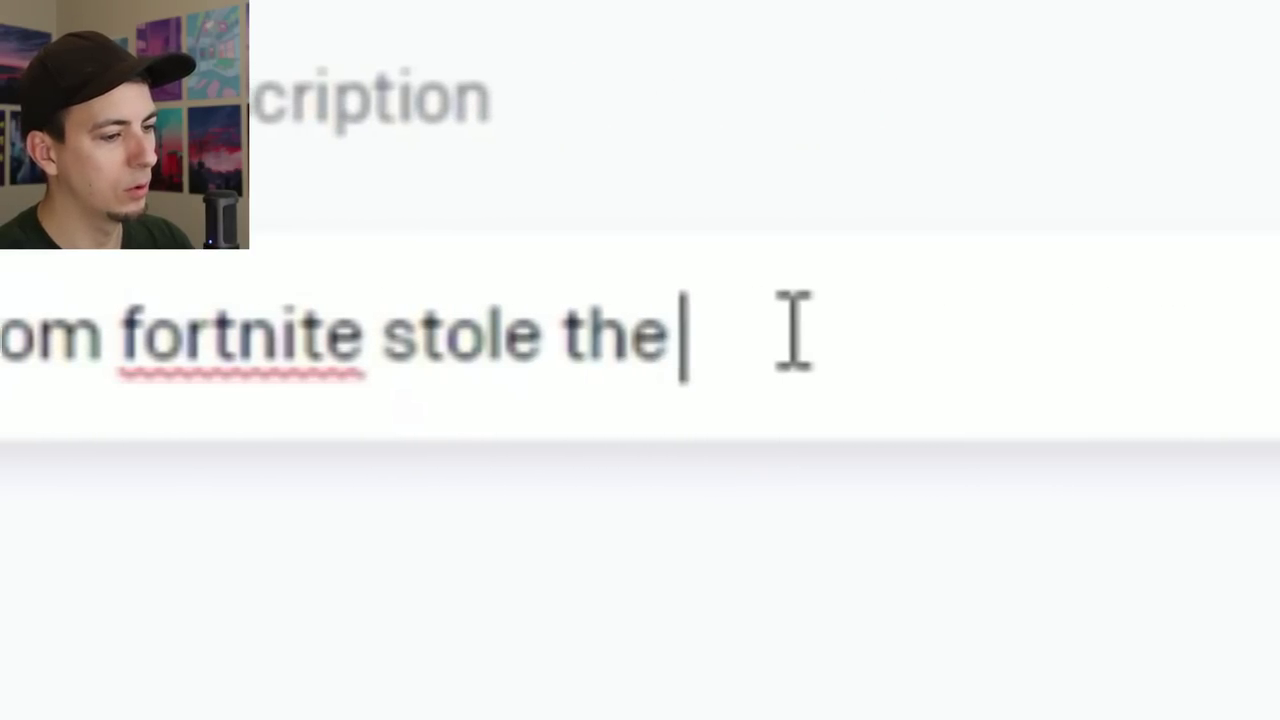
text( wo)
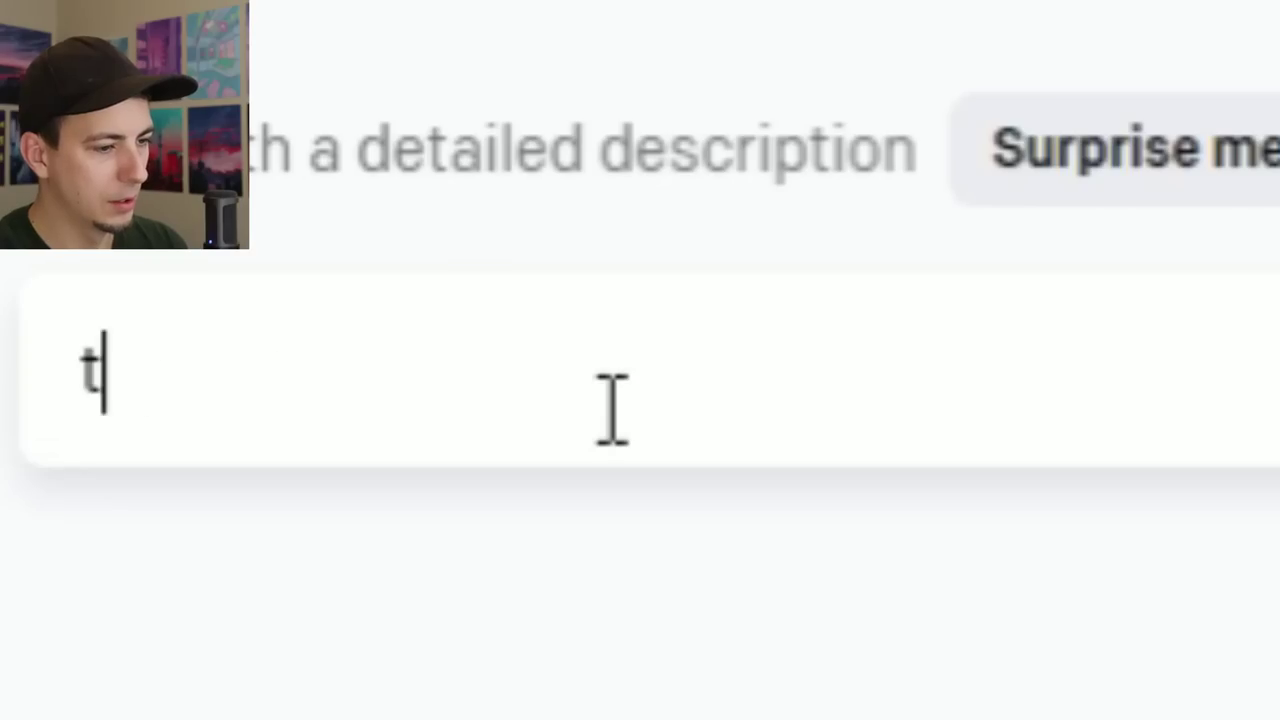
text(he lamp)
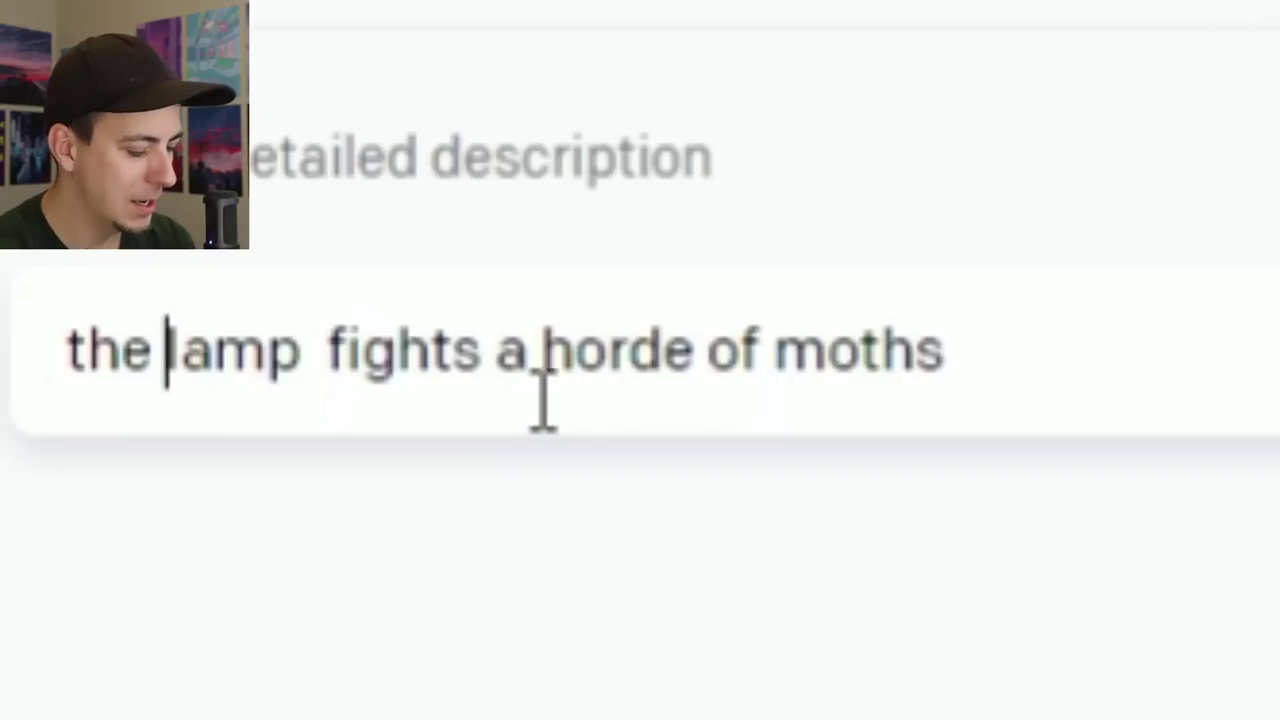
Replace 'the' with 'a sentient', remove the space after 'lamp', and add 'evil' before 'moths'.
key(BackSpace)
key(BackSpace)
key(BackSpace)
key(BackSpace)
text(senti)
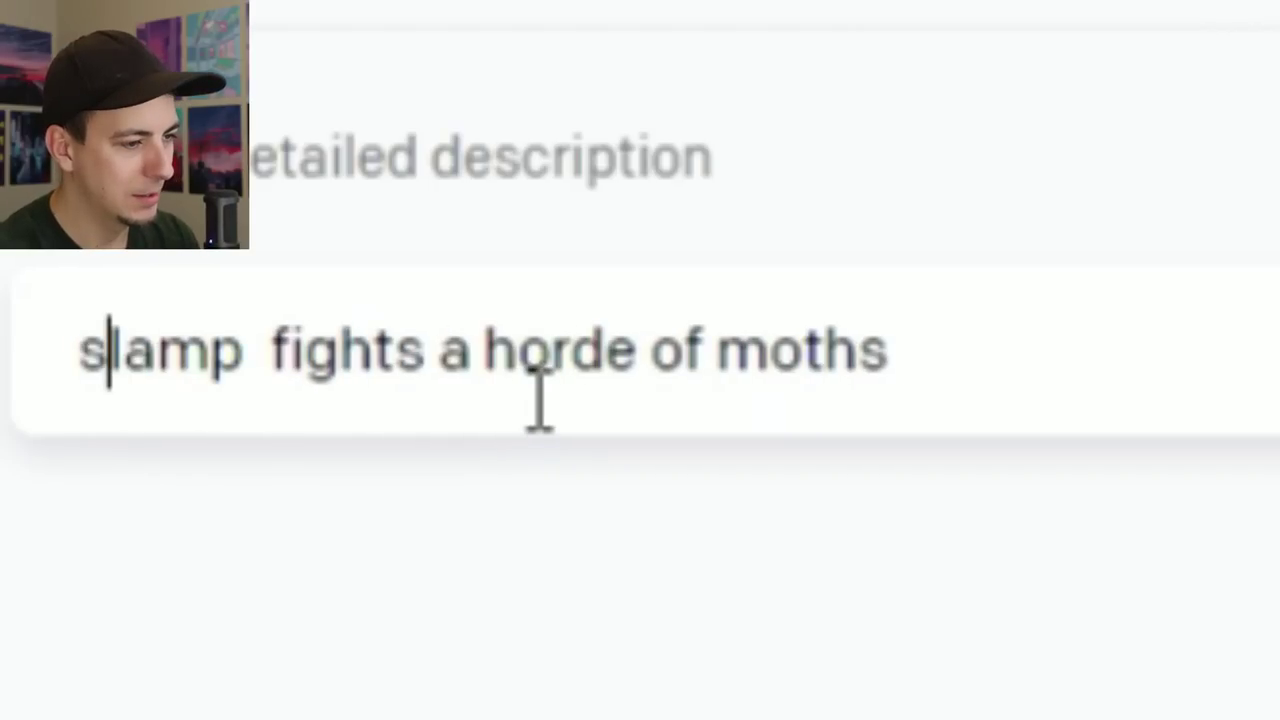
key(BackSpace)
key(BackSpace)
key(BackSpace)
key(BackSpace)
key(BackSpace)
text(a sentient)
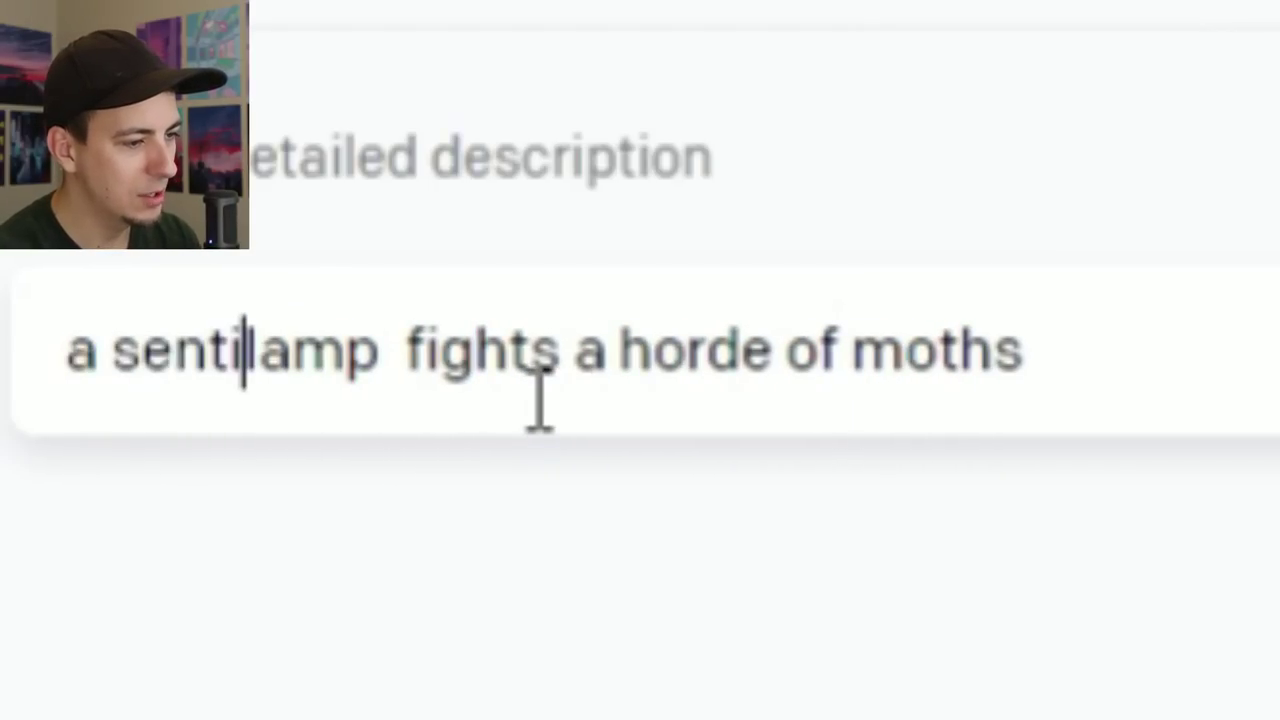
key(Right)
key(Right)
key(Right)
key(Right)
key(Delete)
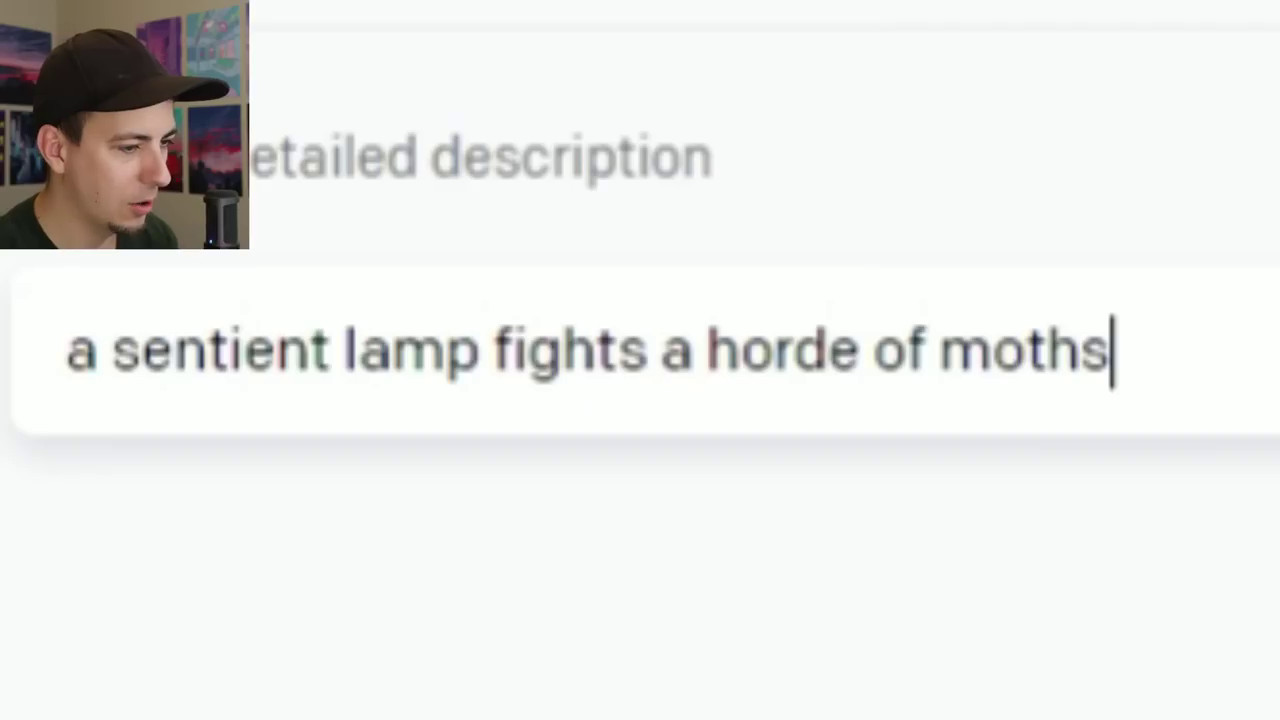
text(evil)
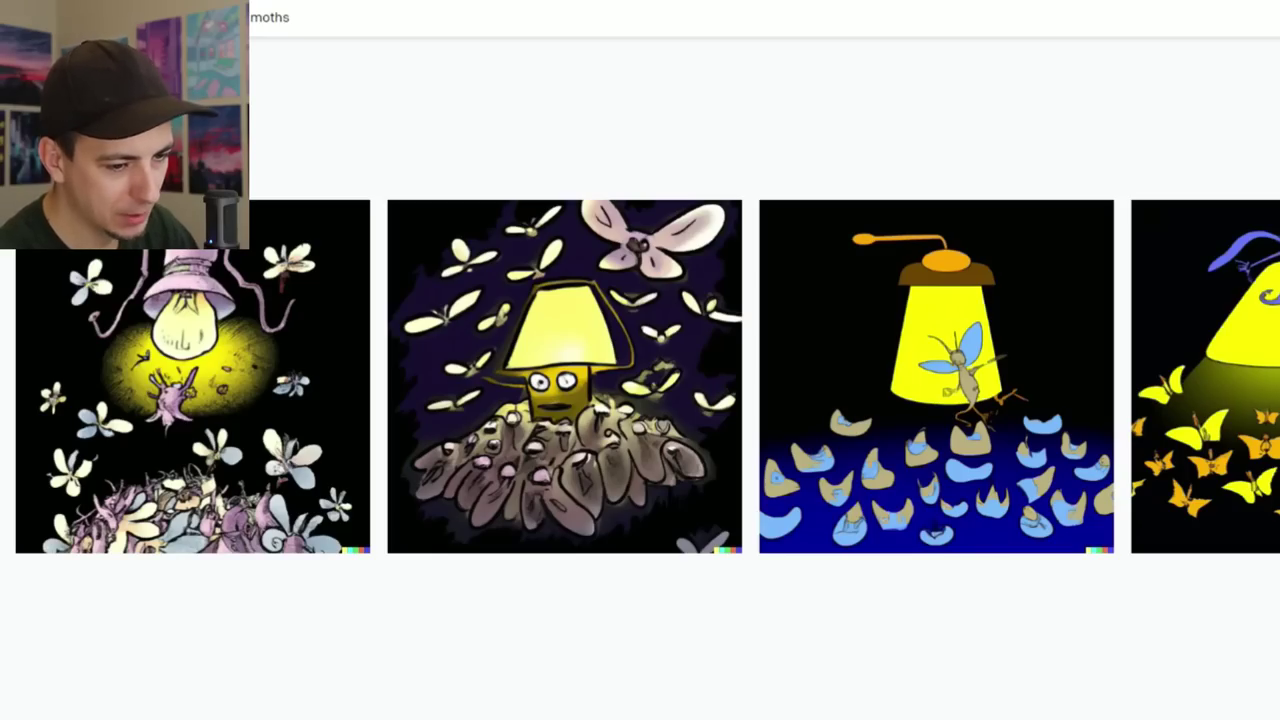
Enlarge the first sentient-lamp lightbulb image.
click(740, 260)
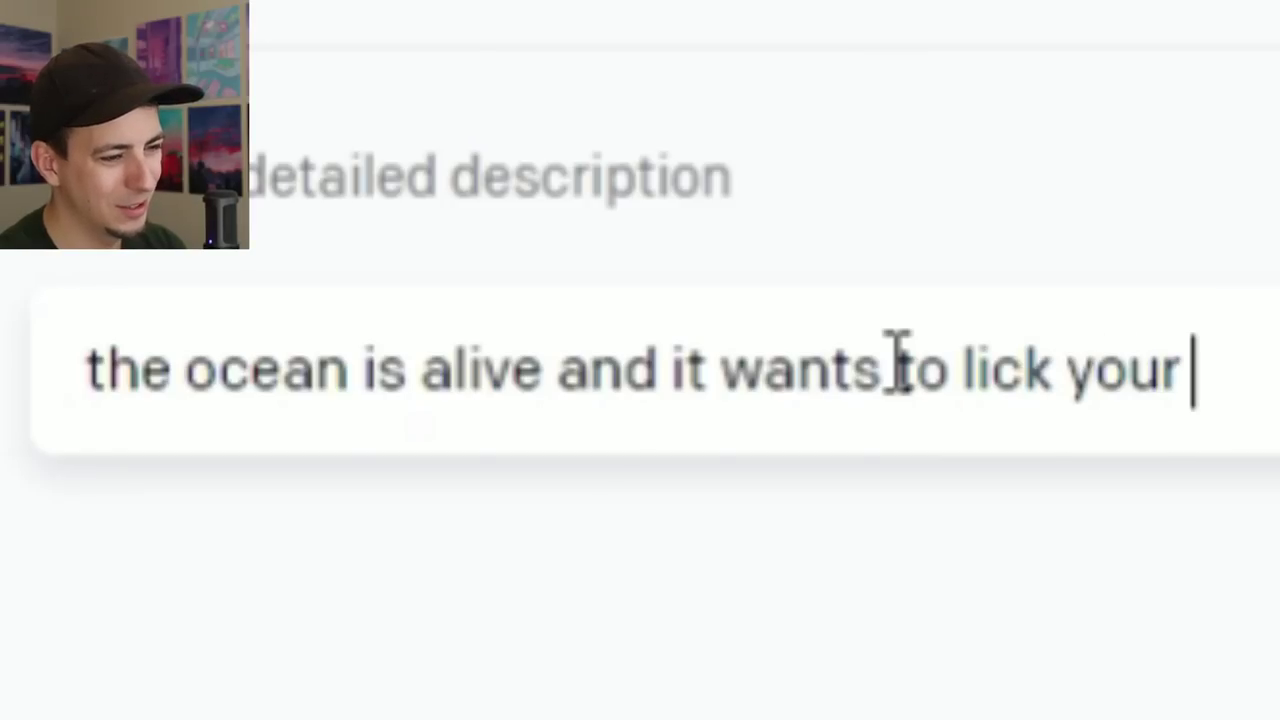
Revise the ocean prompt's ending toward 'the ocean is alive and it wants your soul'.
key(BackSpace)
key(BackSpace)
key(BackSpace)
key(BackSpace)
key(BackSpace)
key(BackSpace)
key(BackSpace)
key(BackSpace)
key(BackSpace)
key(BackSpace)
key(BackSpace)
key(BackSpace)
key(BackSpace)
key(BackSpace)
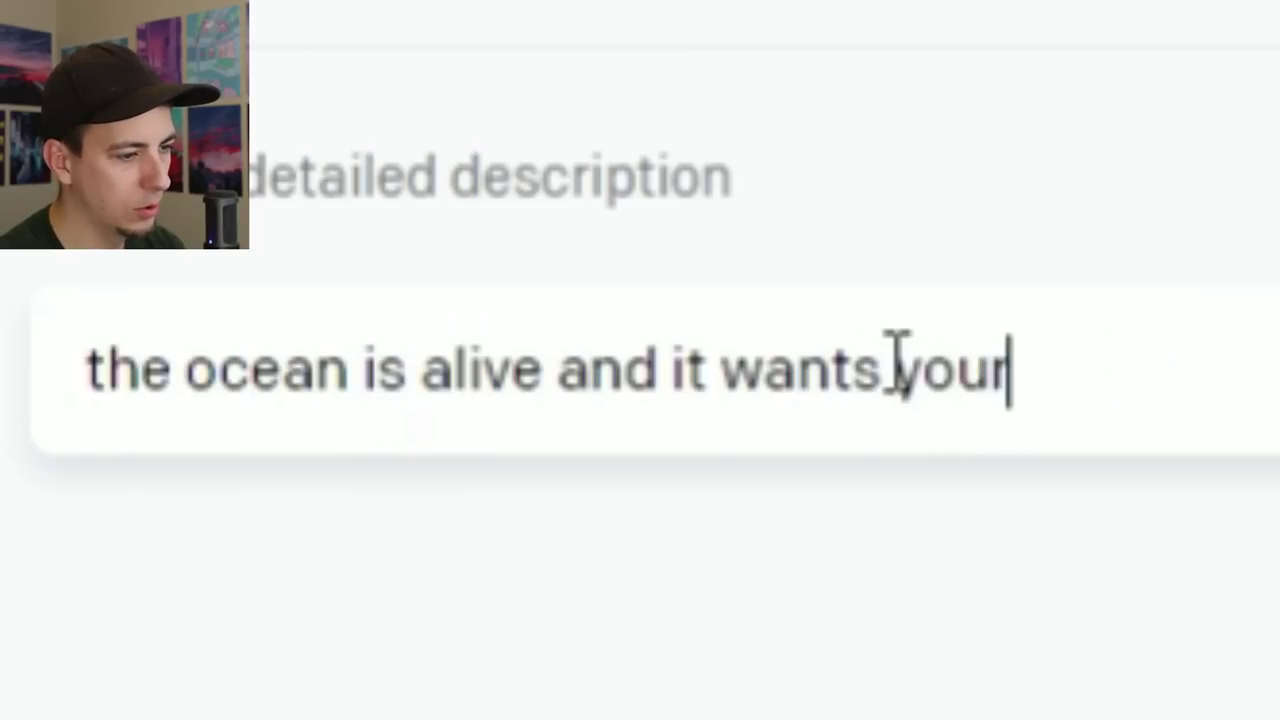
text(l)
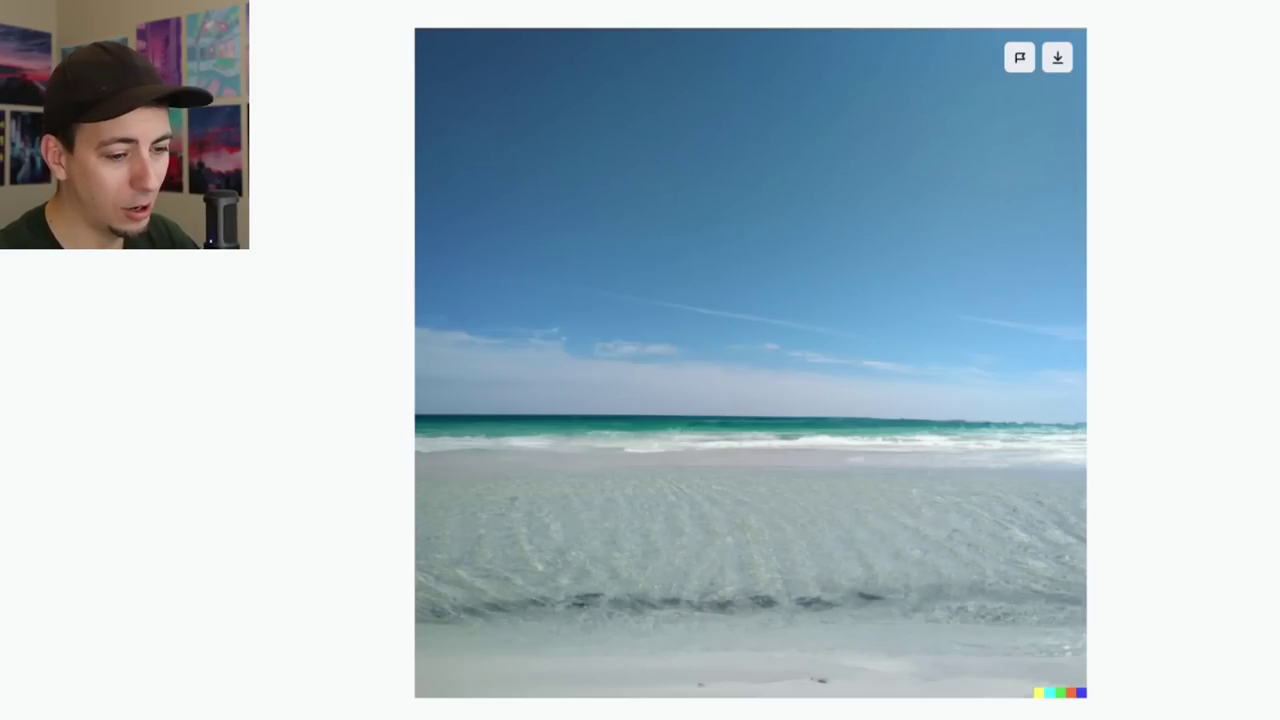
Step forward through the next two generated ocean images.
key(Right)
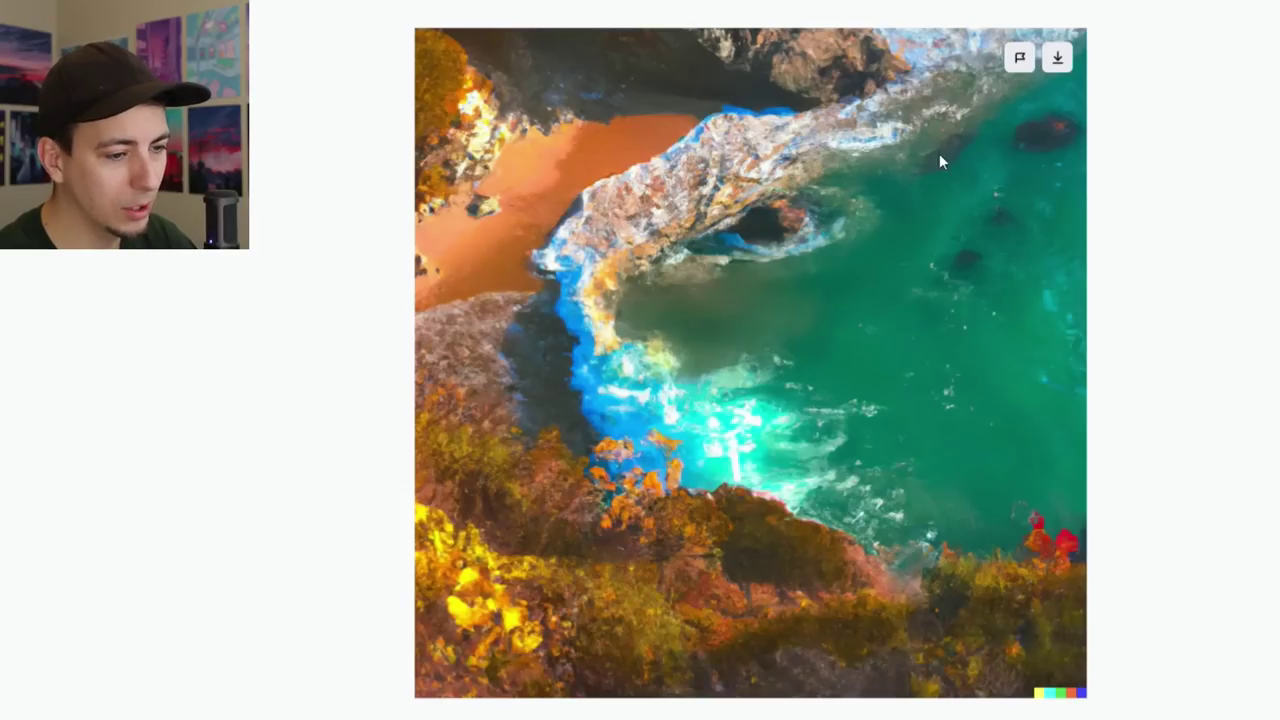
key(Right)
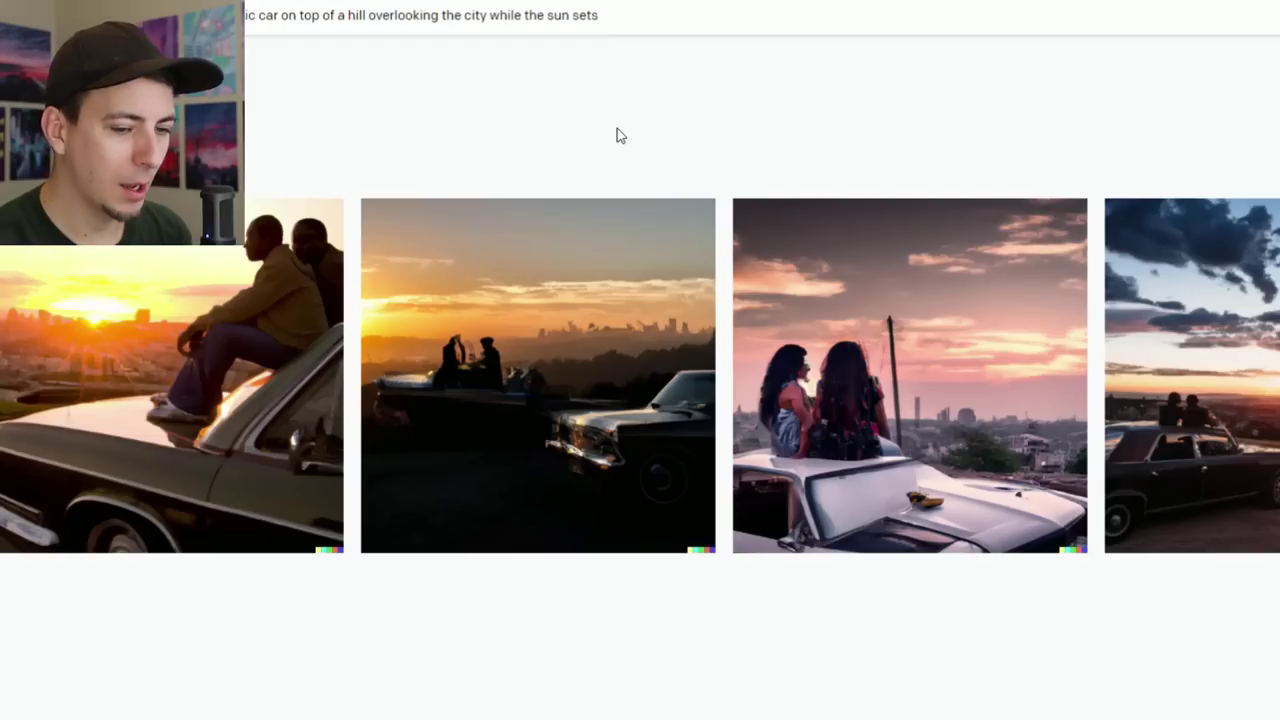
View each of the four sunset car images full size, then reopen the first.
click(80, 380)
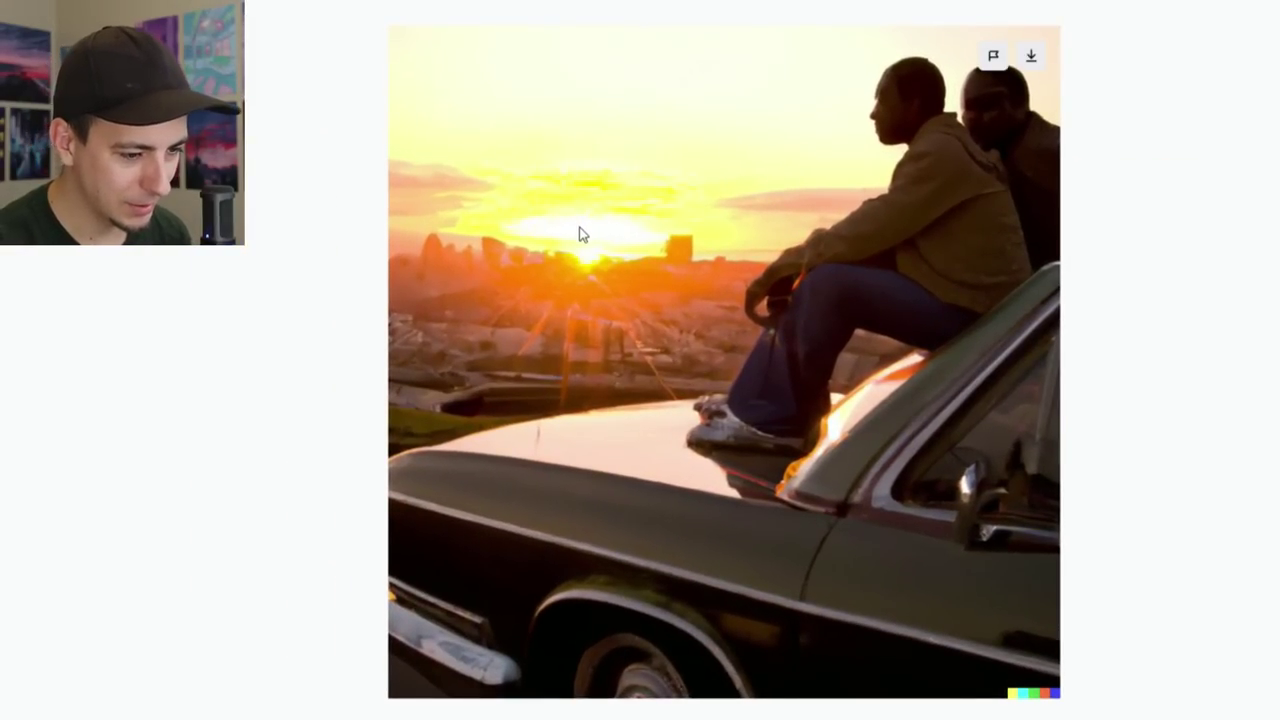
key(Right)
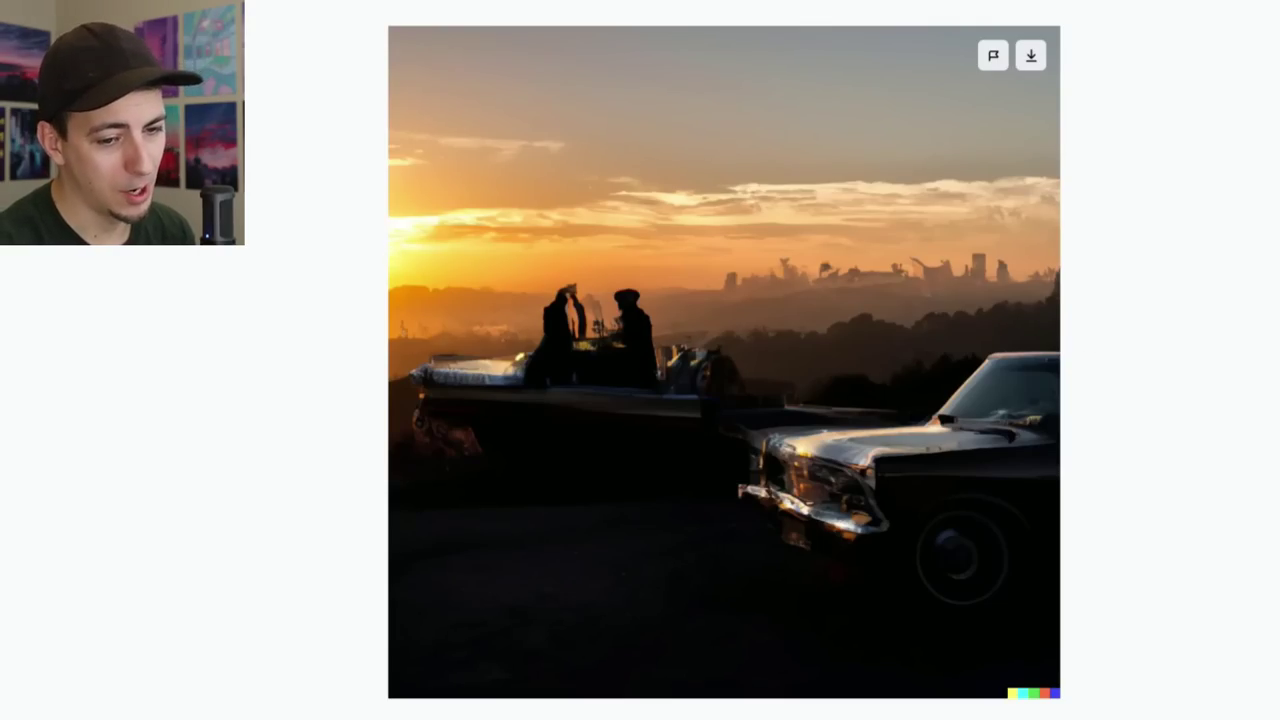
key(Right)
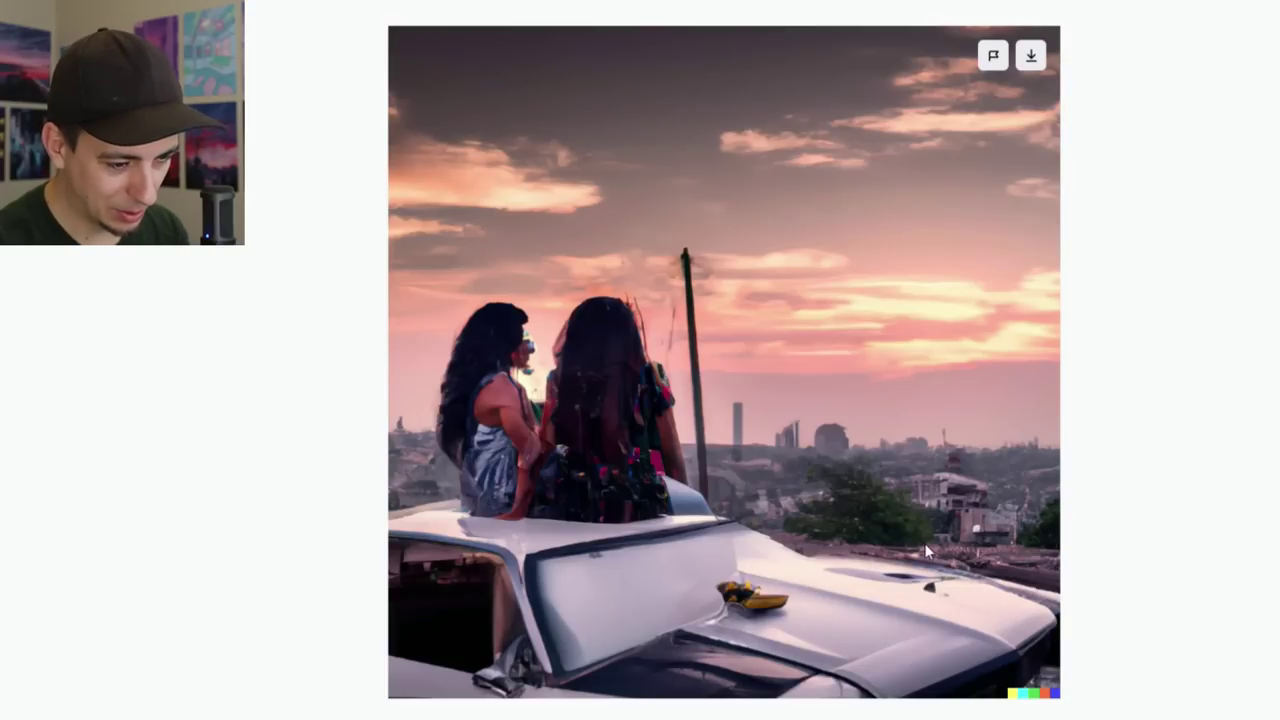
key(Right)
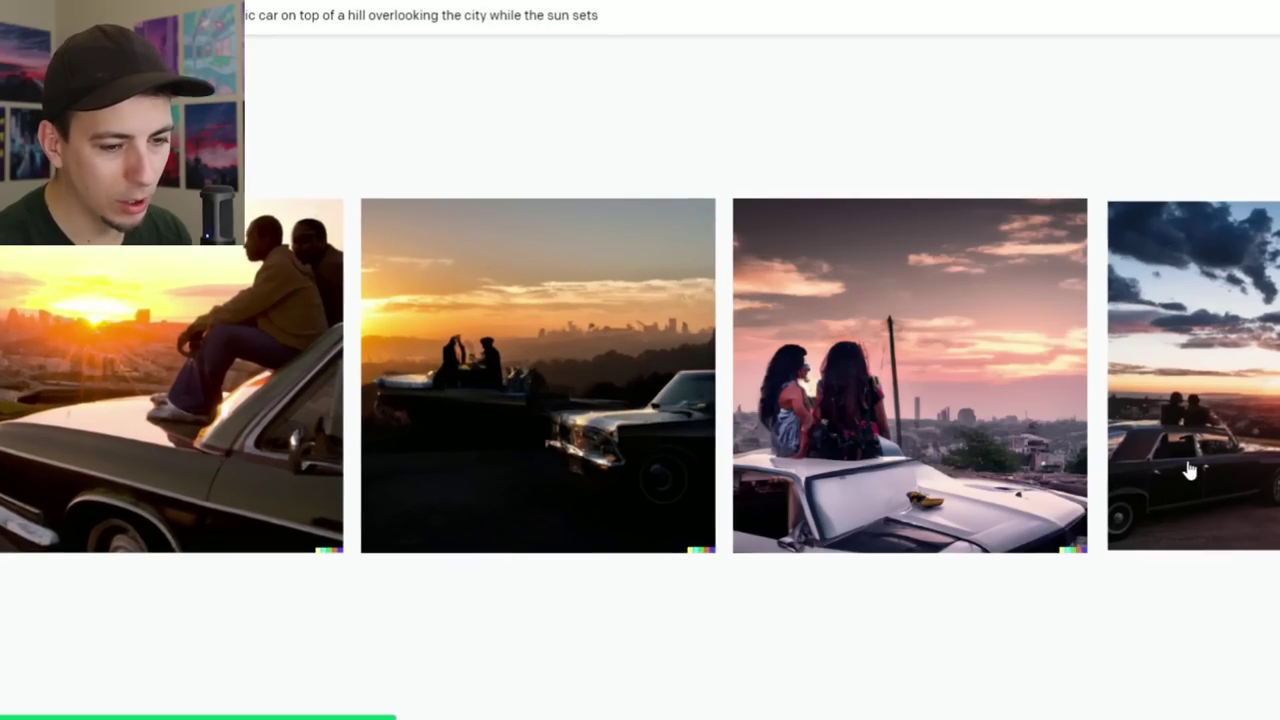
click(175, 390)
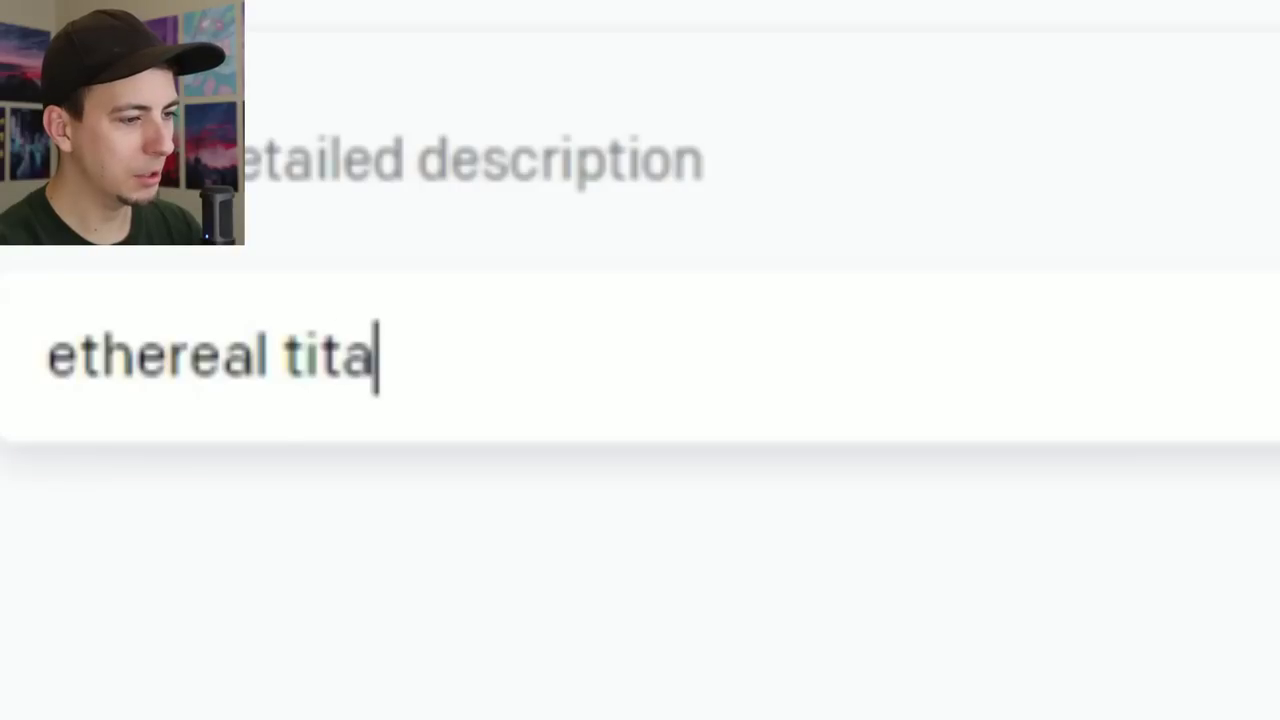
Complete the prompt as 'ethereal titan watches over a house overnight'.
text(n watches ov)
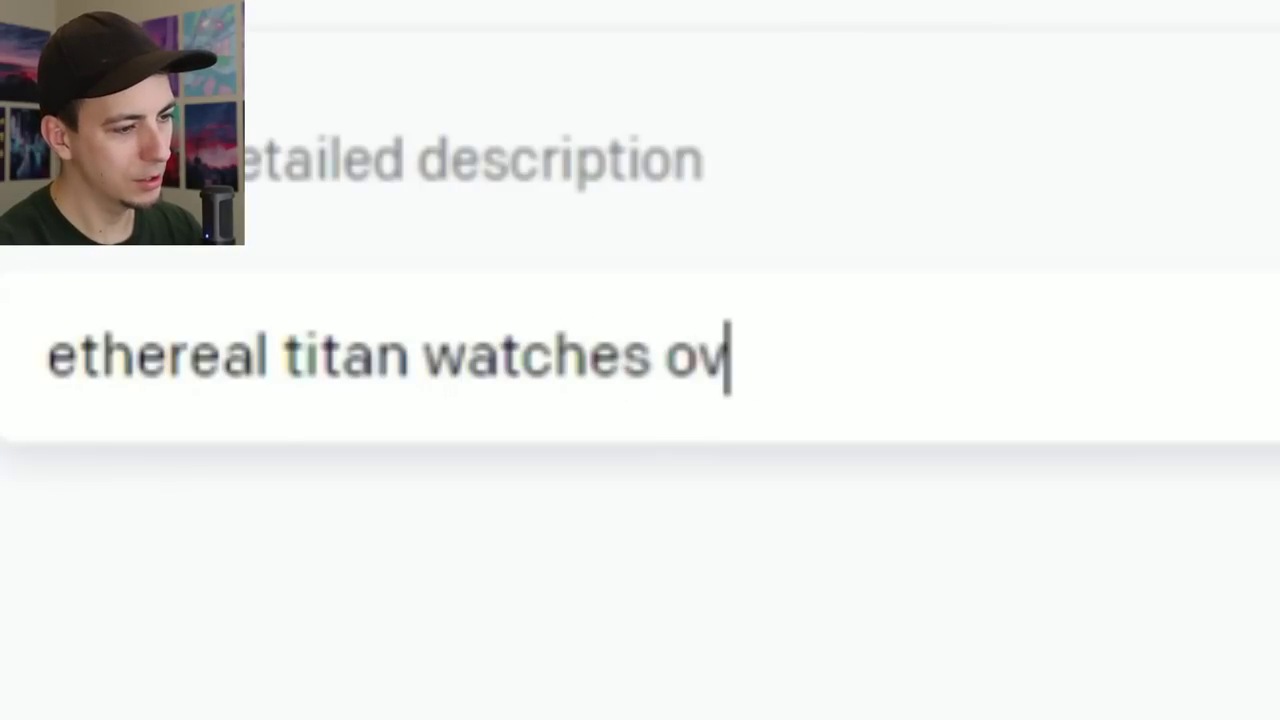
text(er a house overni)
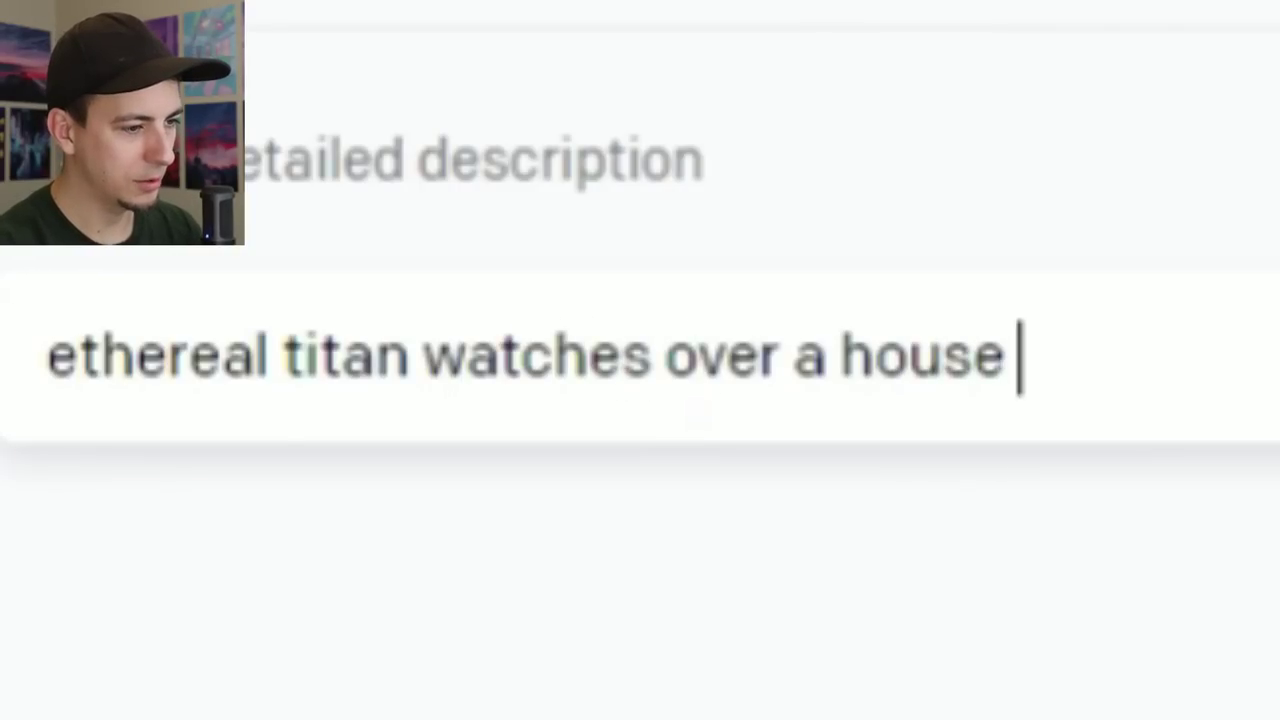
text(ght)
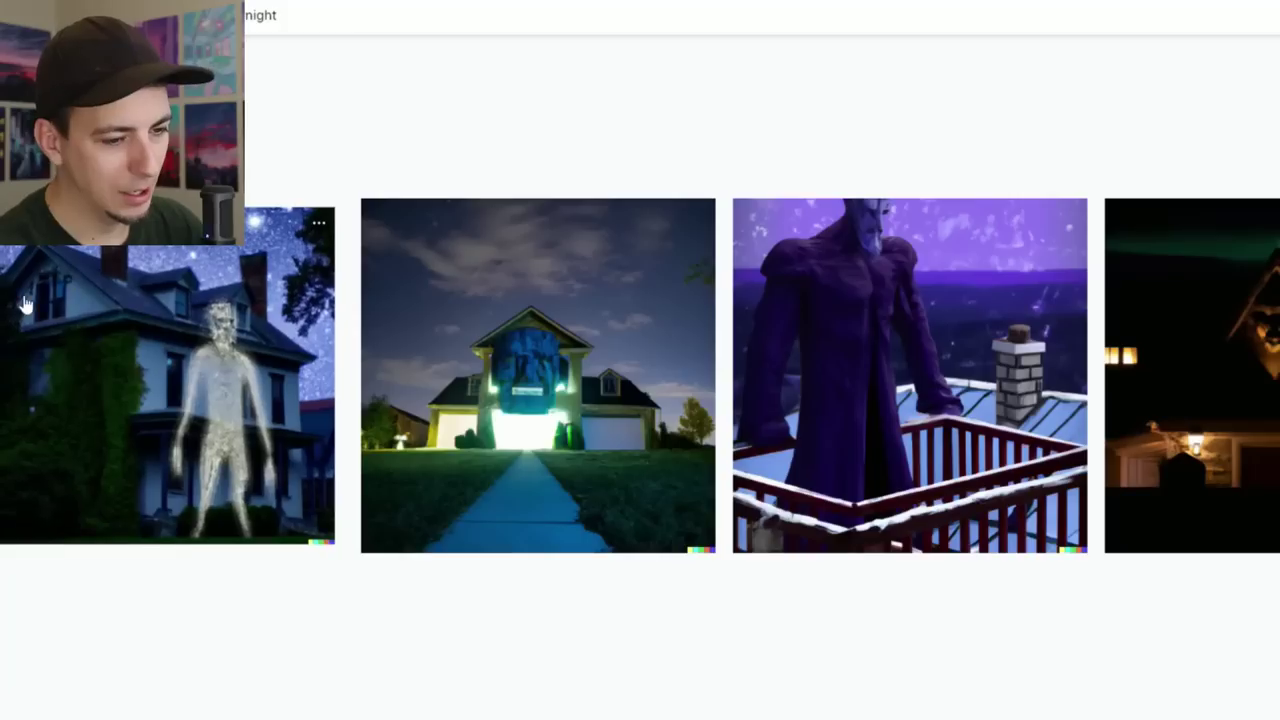
Enlarge the first titan image, then switch to the dark house with glowing windows.
click(140, 418)
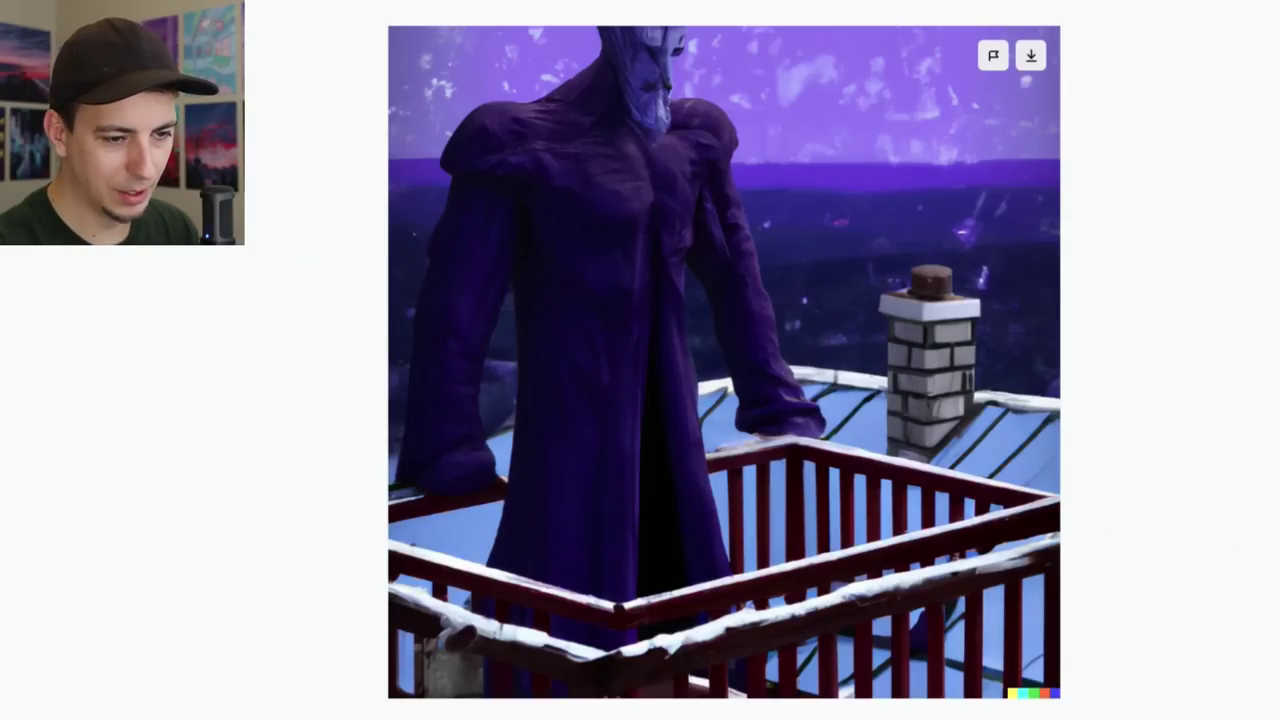
key(Left)
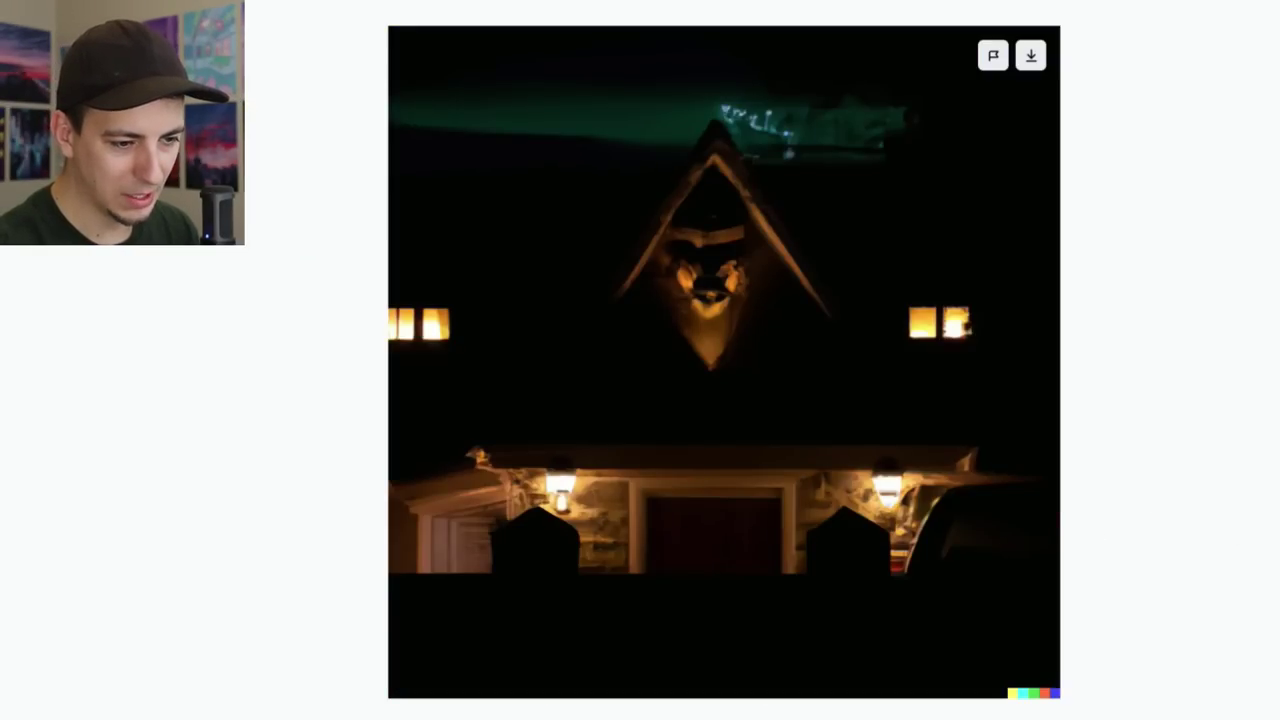